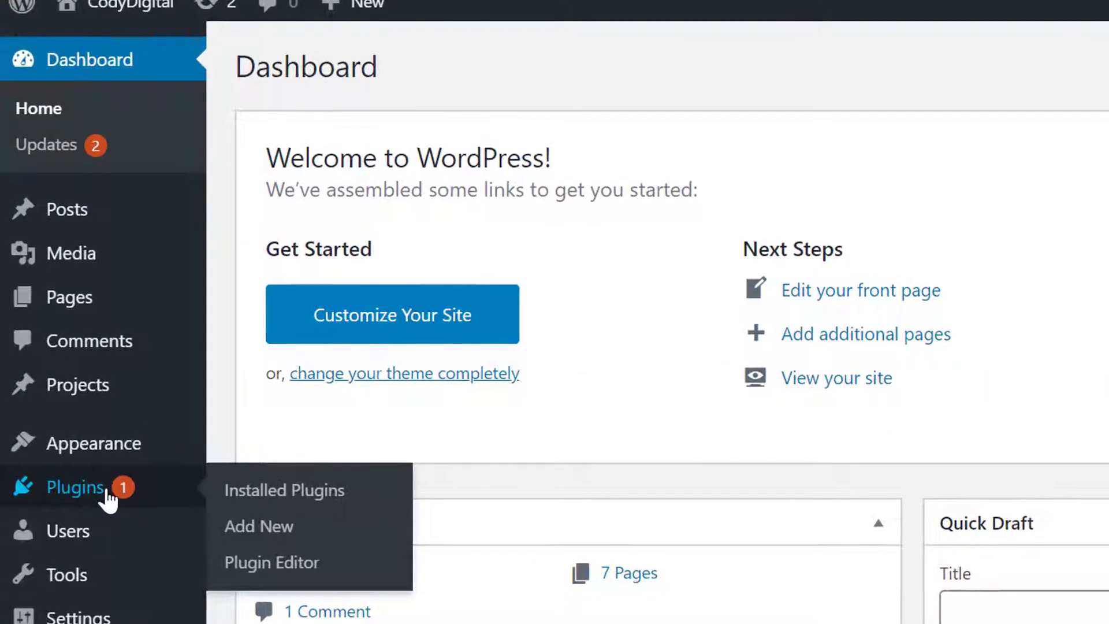
Go to the page for adding new plugins and search the plugin directory for "page scroll"
click(107, 497)
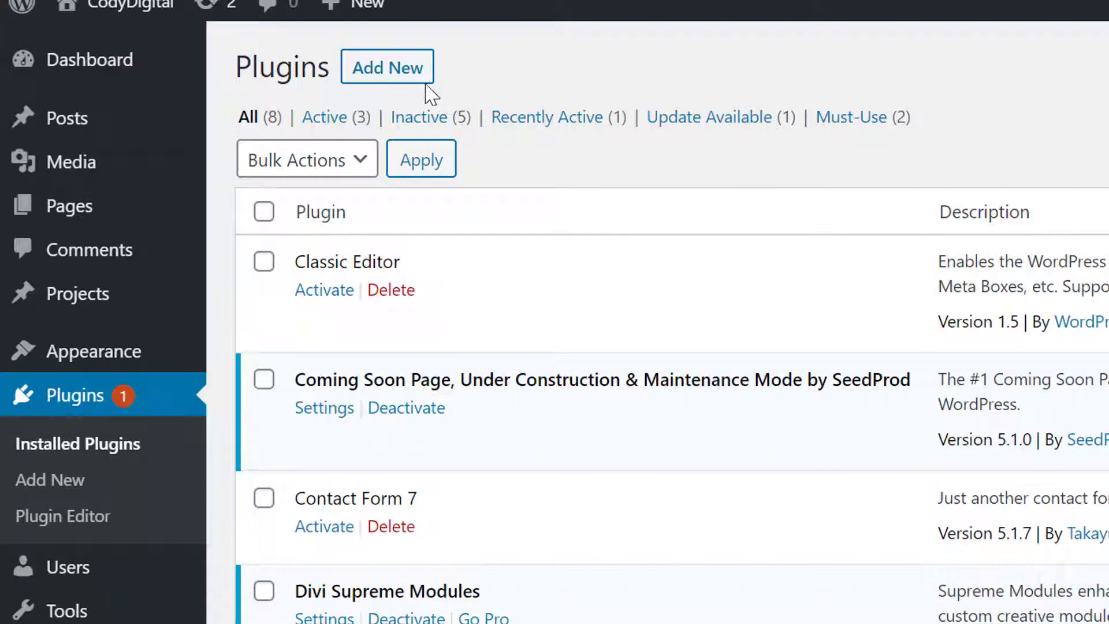
click(415, 80)
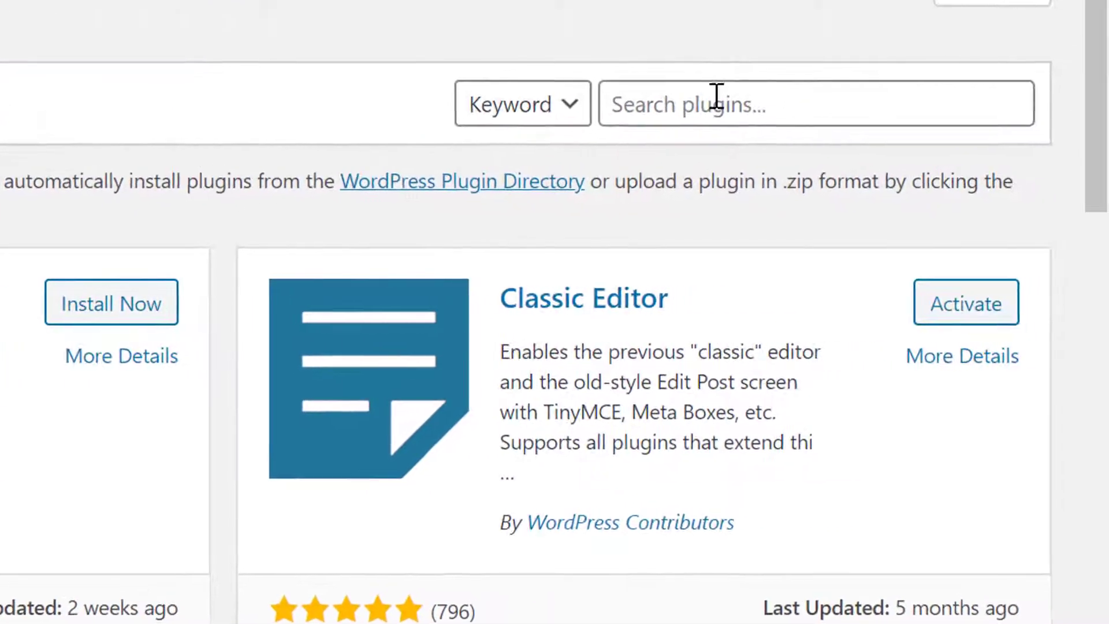
click(716, 96)
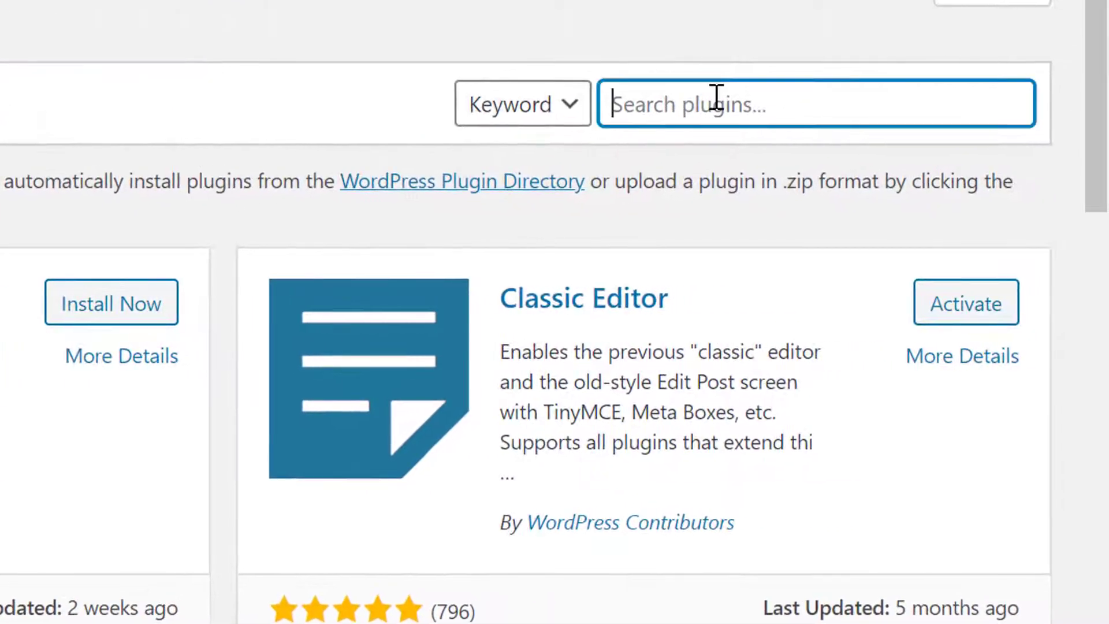
text(page scroo)
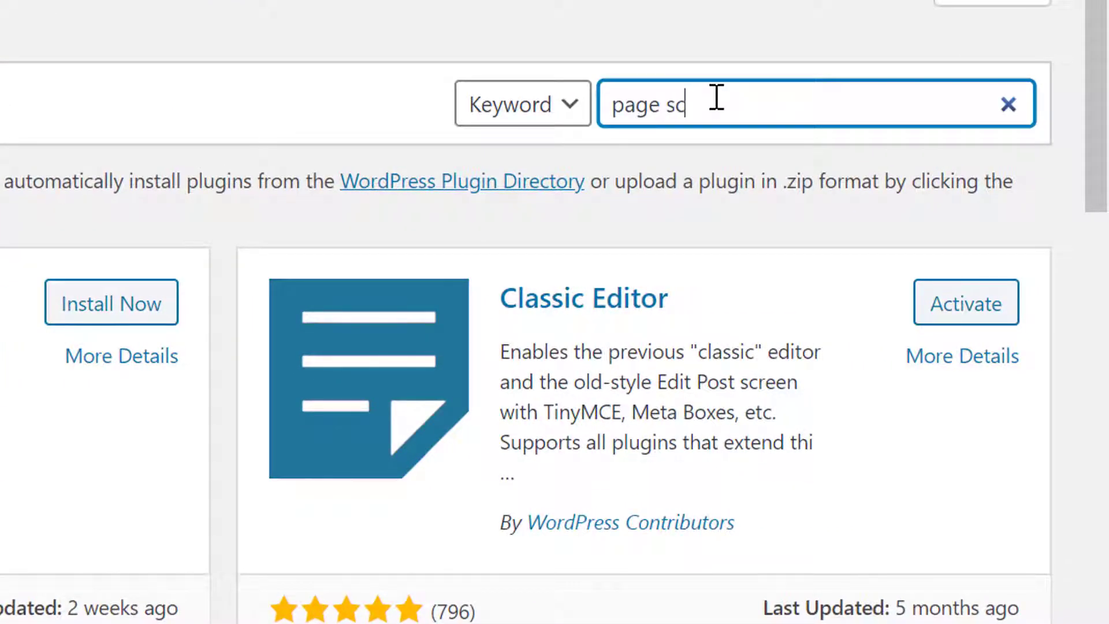
text(ll)
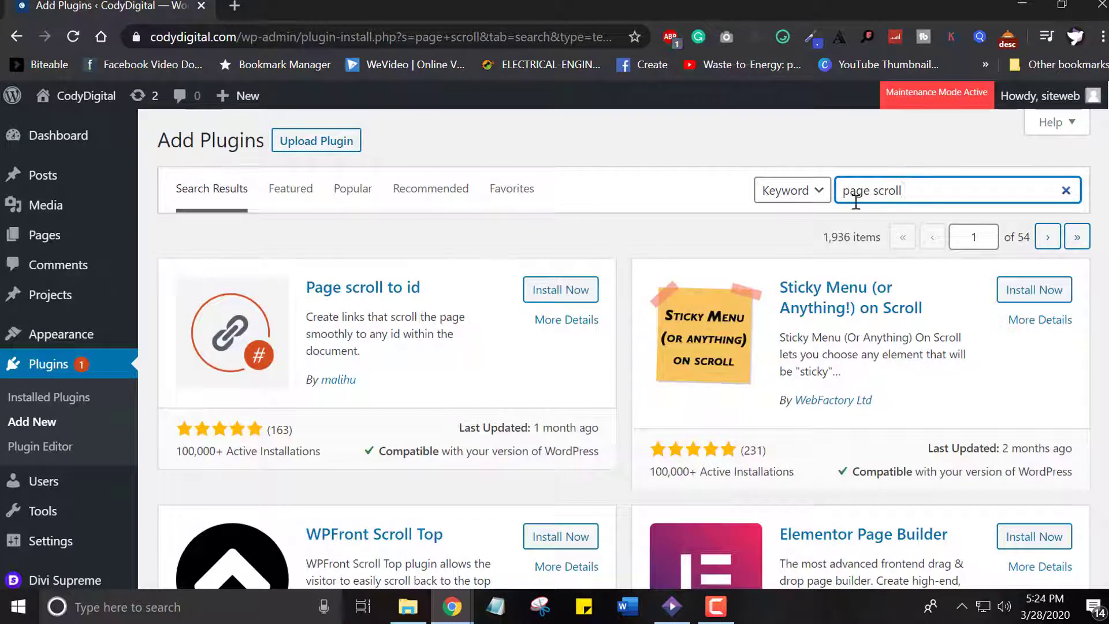
Install and activate the Page scroll to id plugin, and open its settings from the installed plugins list
click(556, 295)
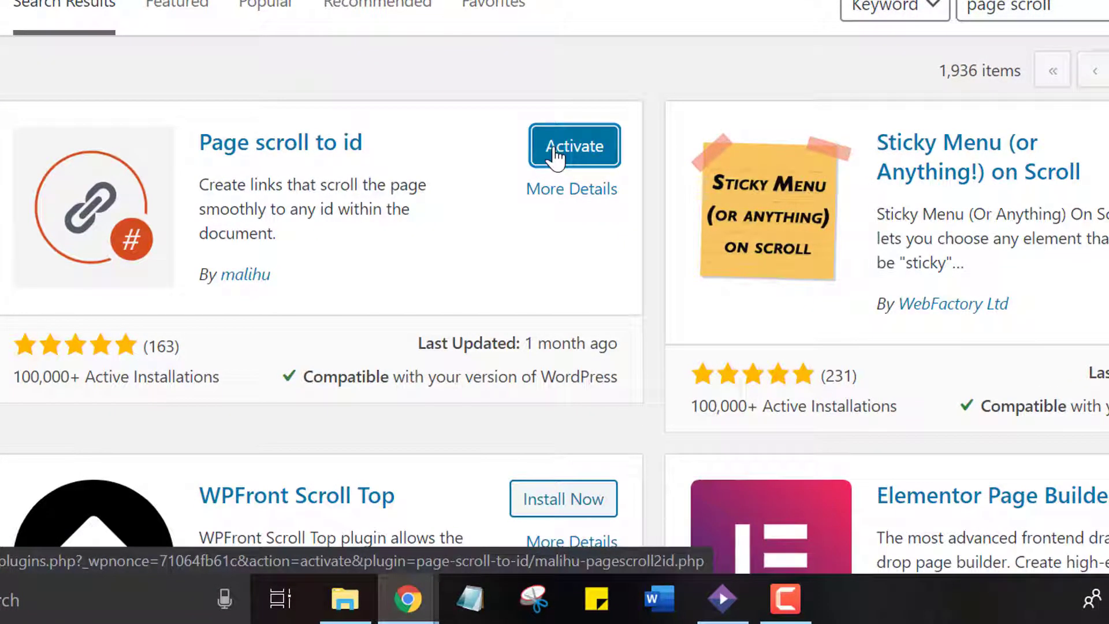
click(555, 155)
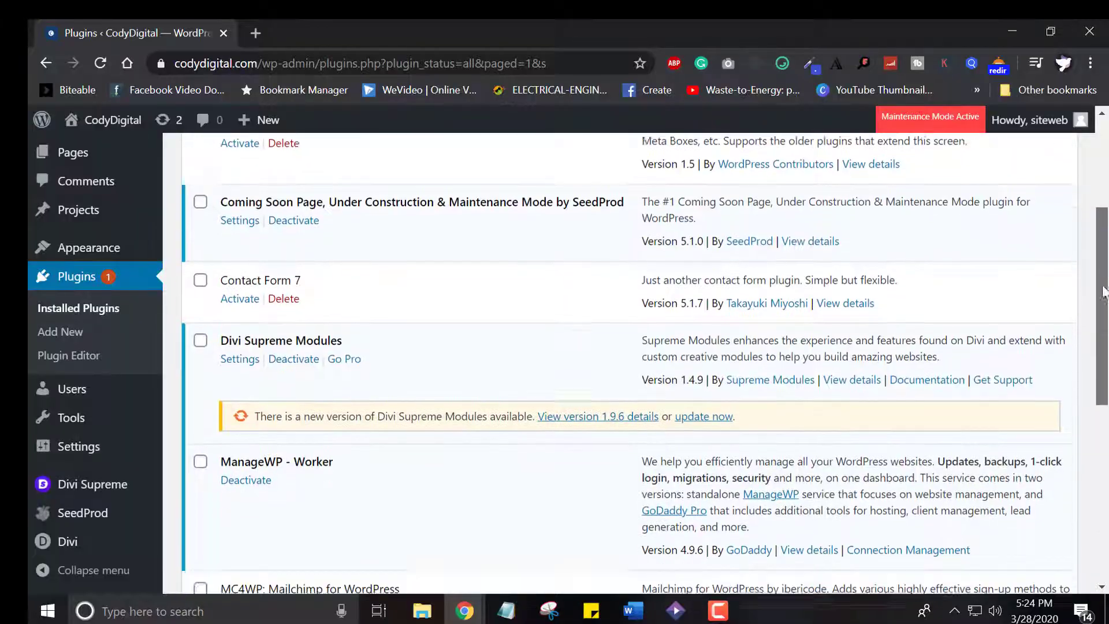
scroll(1104, 292, down, 3)
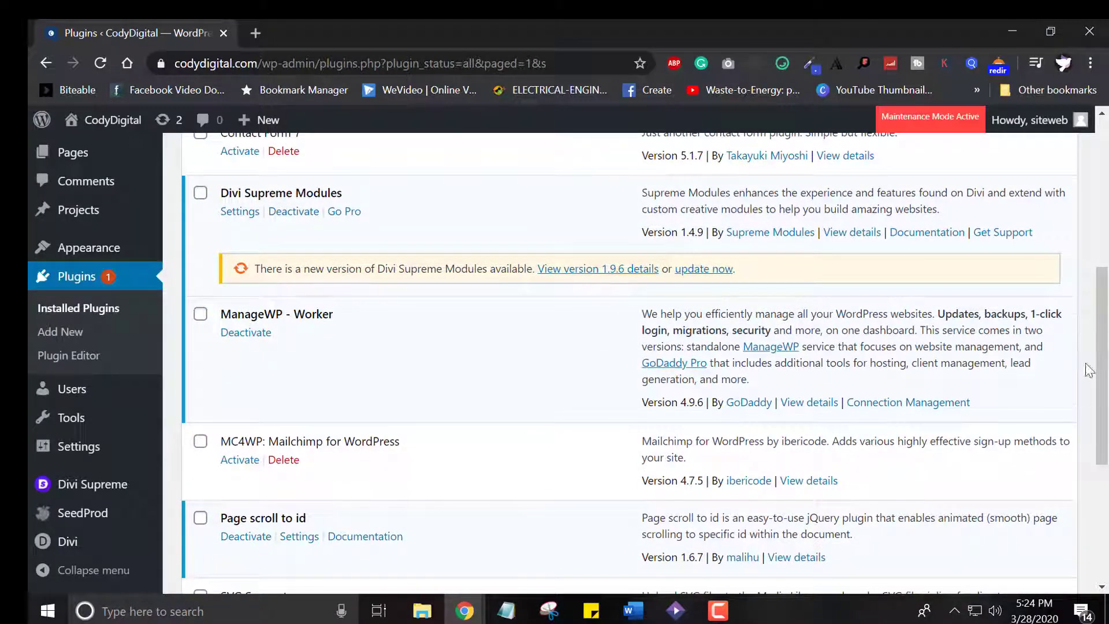
scroll(1096, 381, down, 2)
scroll(1104, 405, down, 2)
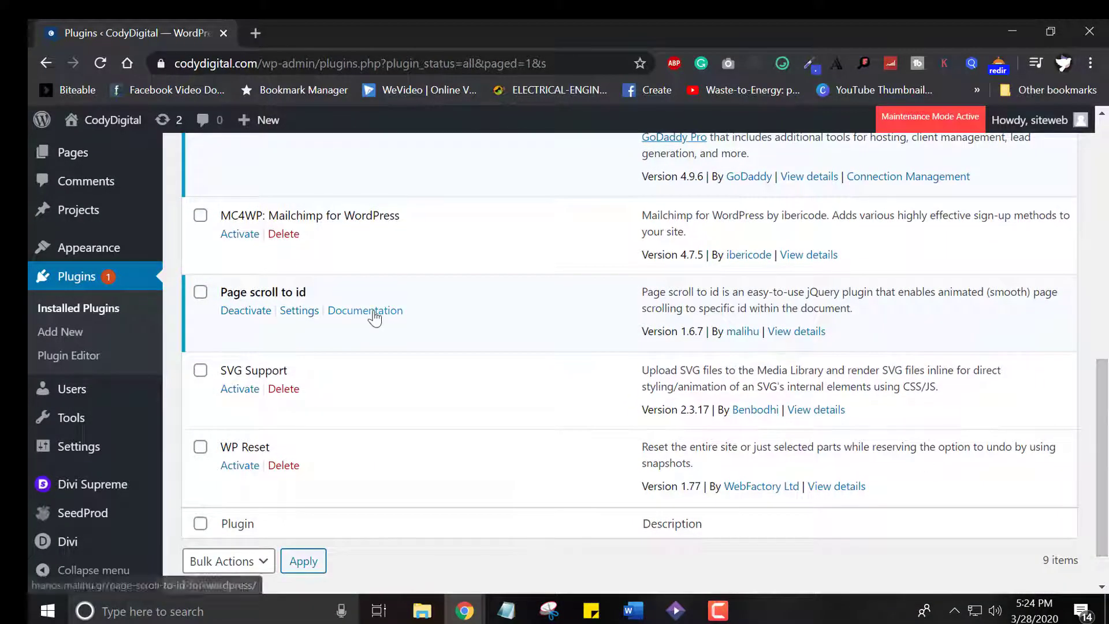
click(299, 312)
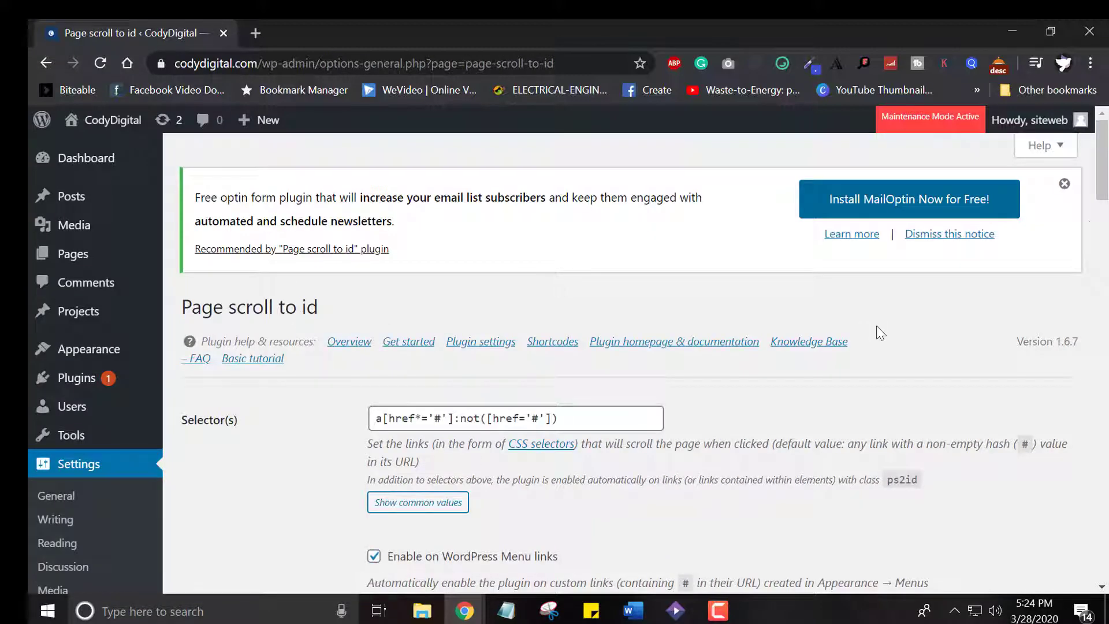
Set the plugin's scroll duration to 300 milliseconds
scroll(1104, 199, down, 1)
drag(1105, 199, 1105, 257)
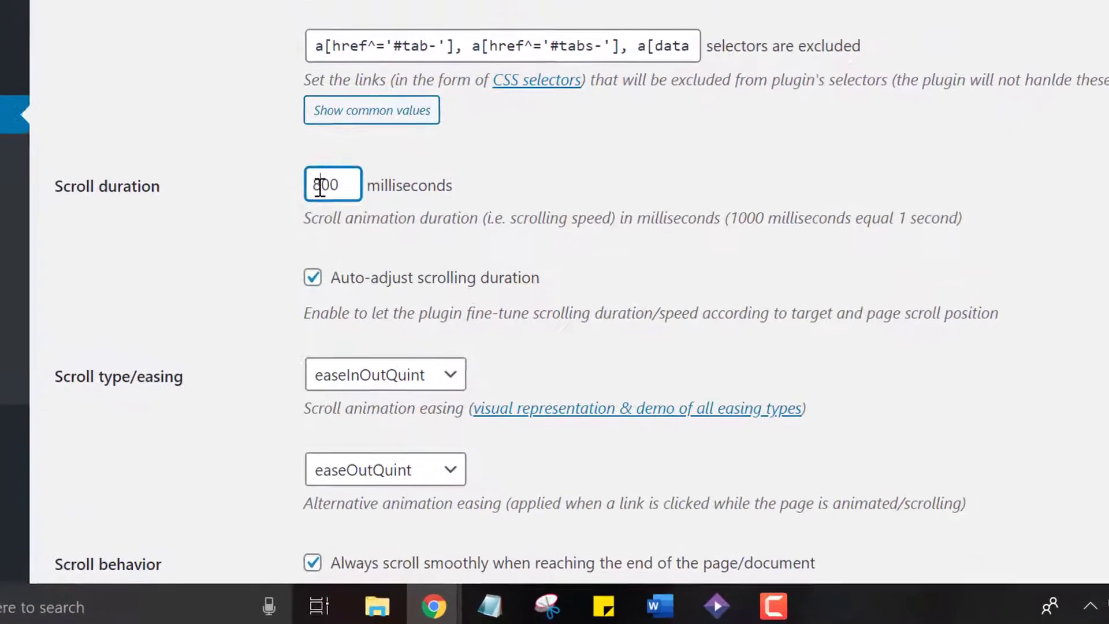
drag(376, 298, 379, 298)
text(3)
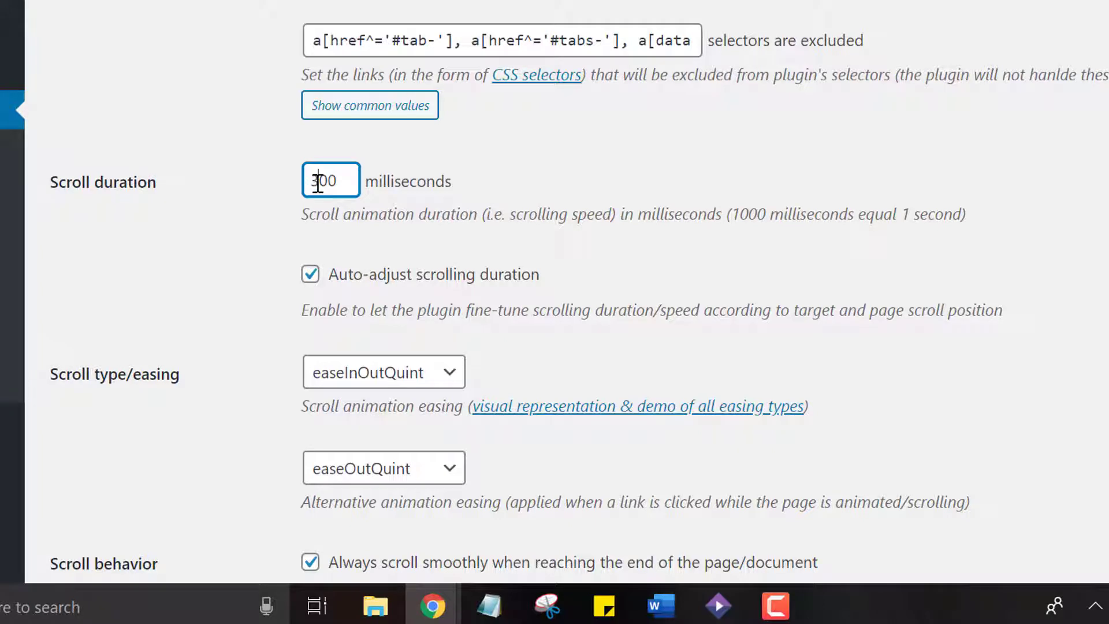
click(118, 267)
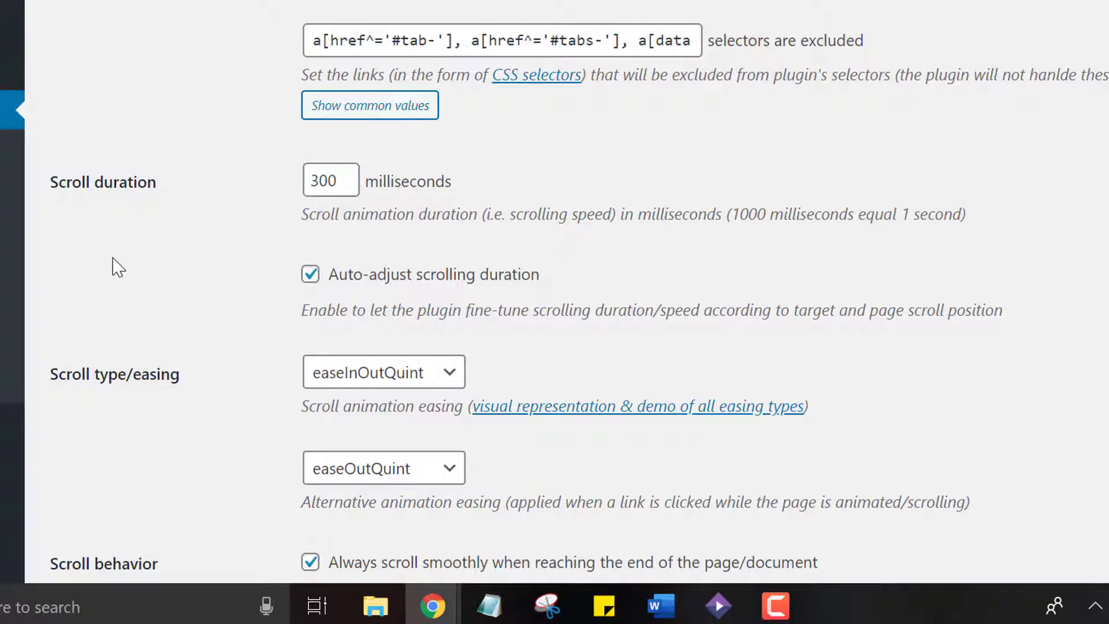
Review the scroll type and alternative easing choices, picking easeInOutQuint for the main scroll animation
scroll(119, 267, down, 4)
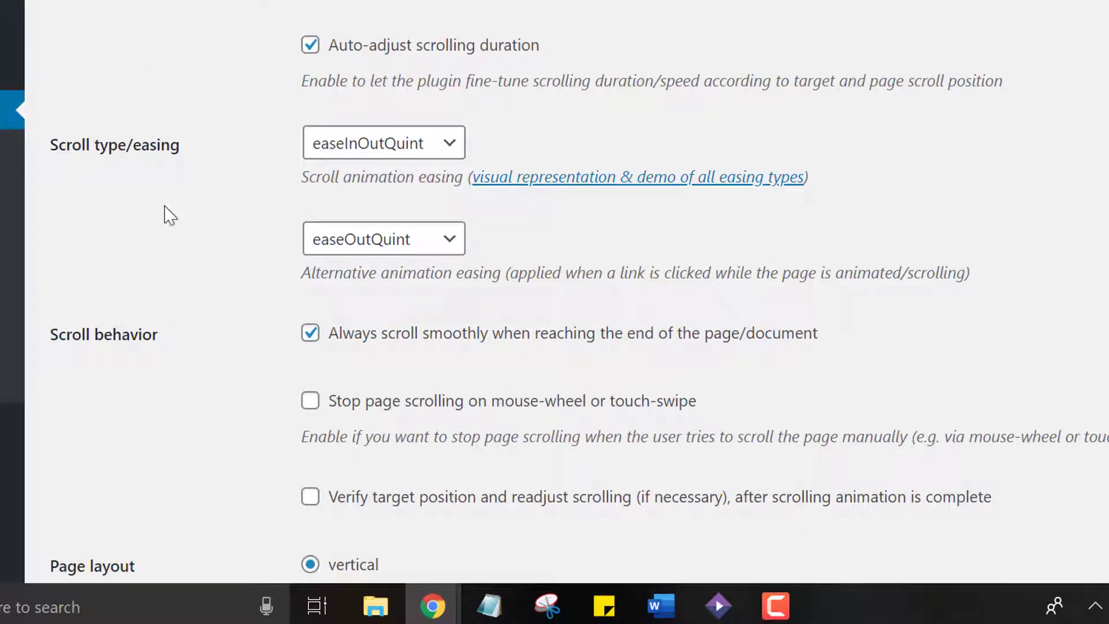
click(430, 154)
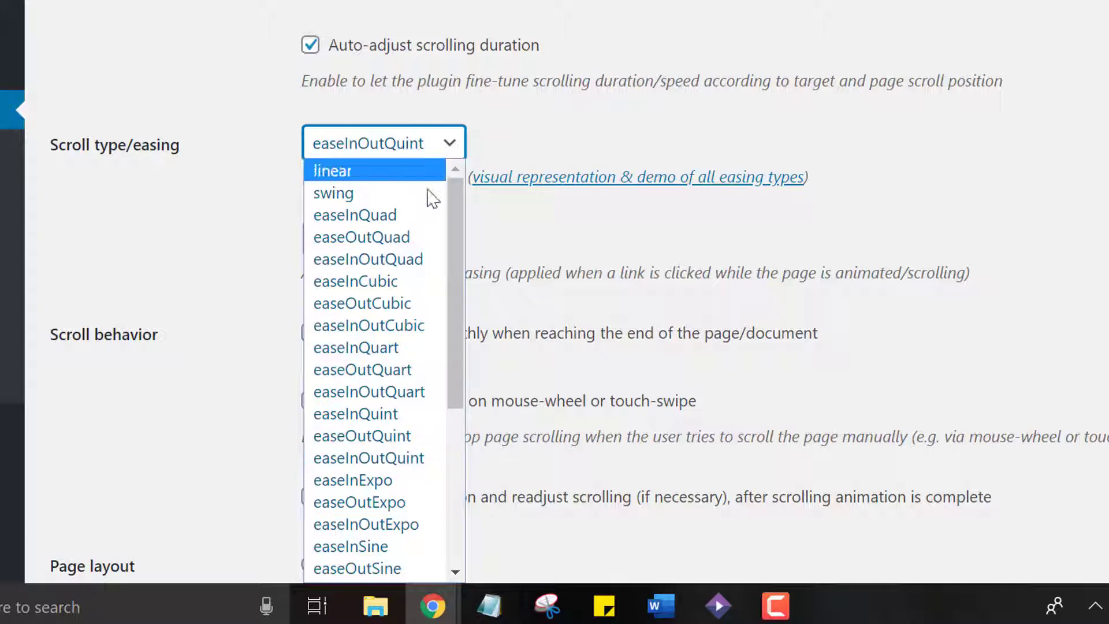
click(407, 465)
click(428, 236)
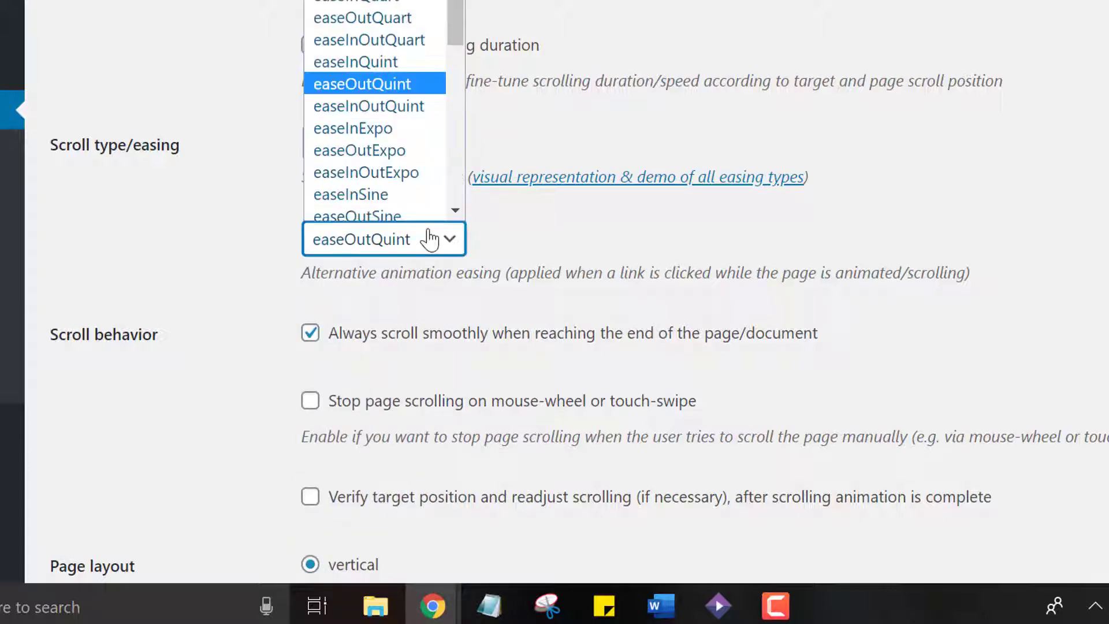
click(429, 237)
click(214, 276)
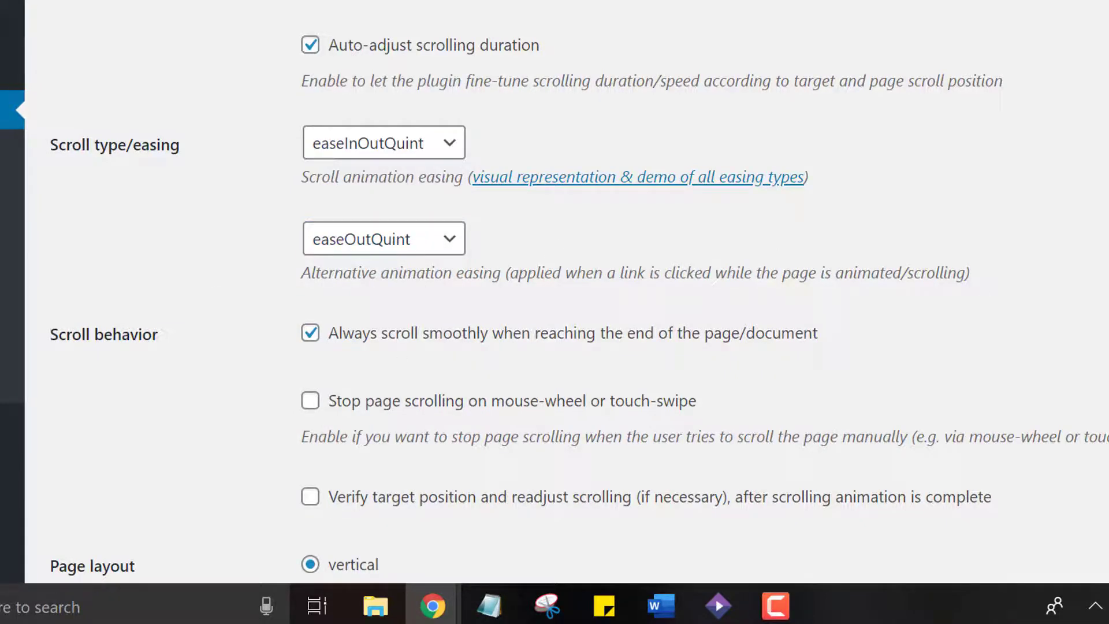
Enable stopping page scrolling on mouse-wheel or touch-swipe and verifying the target position, and set the page layout to auto
scroll(555, 289, down, 5)
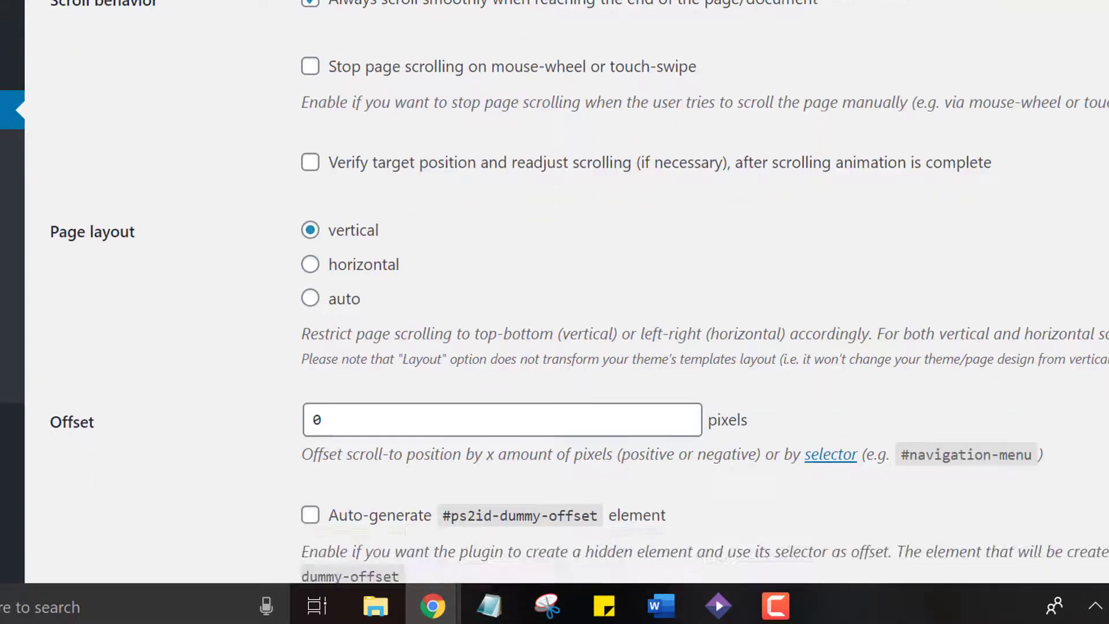
click(349, 75)
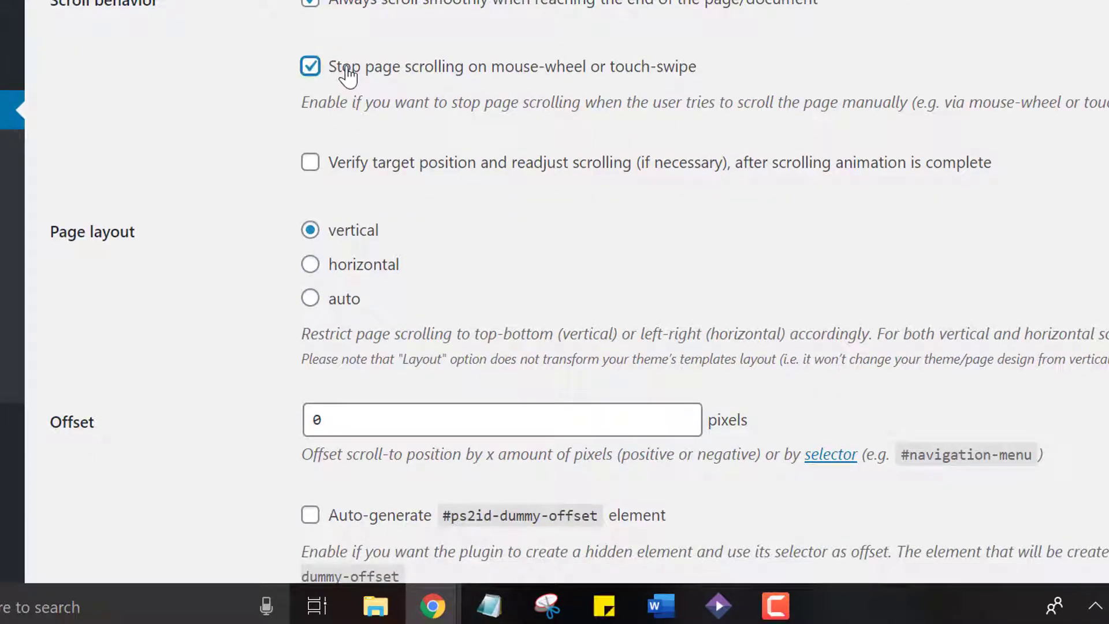
click(339, 168)
click(337, 299)
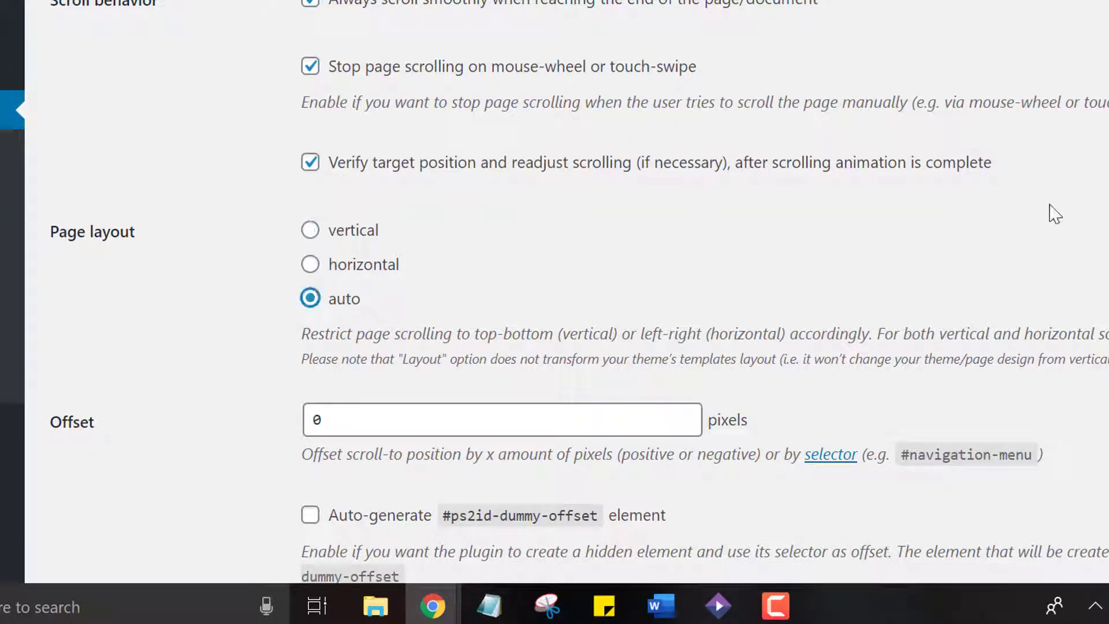
Enable the three highlight options for single element, keep current and next target, plus appending the clicked link's hash value to the URL
scroll(554, 289, down, 7)
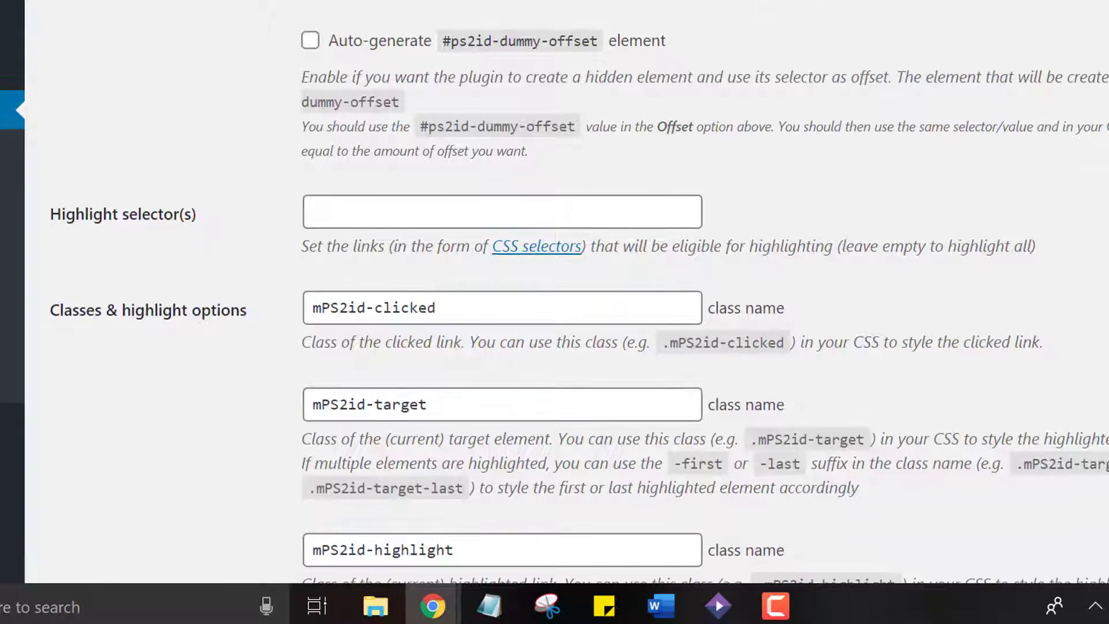
scroll(555, 301, down, 1)
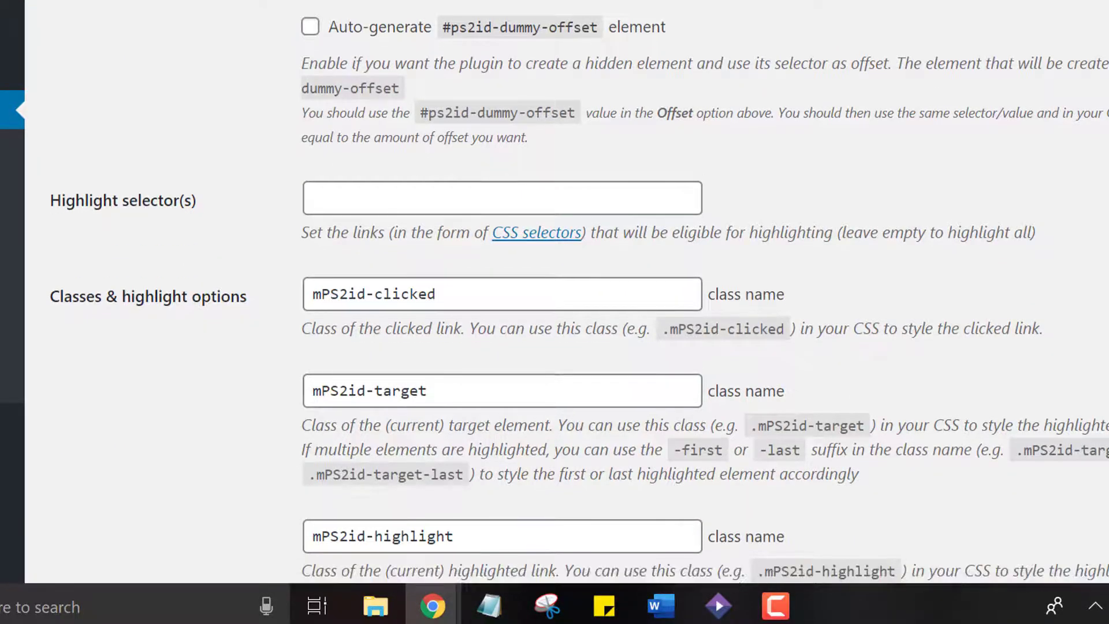
scroll(555, 289, down, 3)
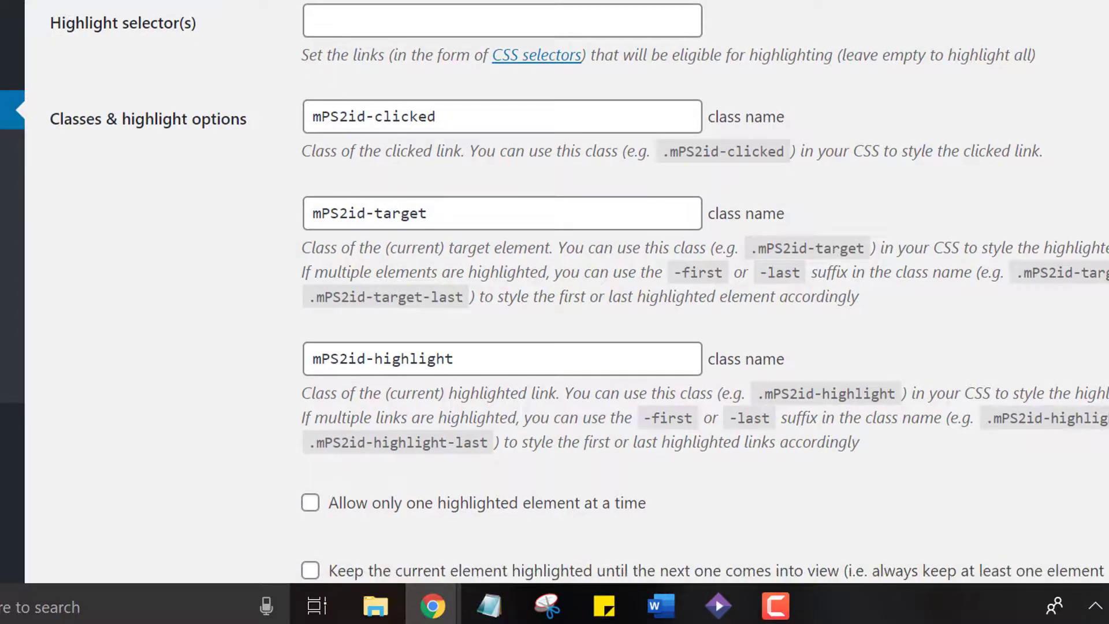
scroll(810, 237, down, 5)
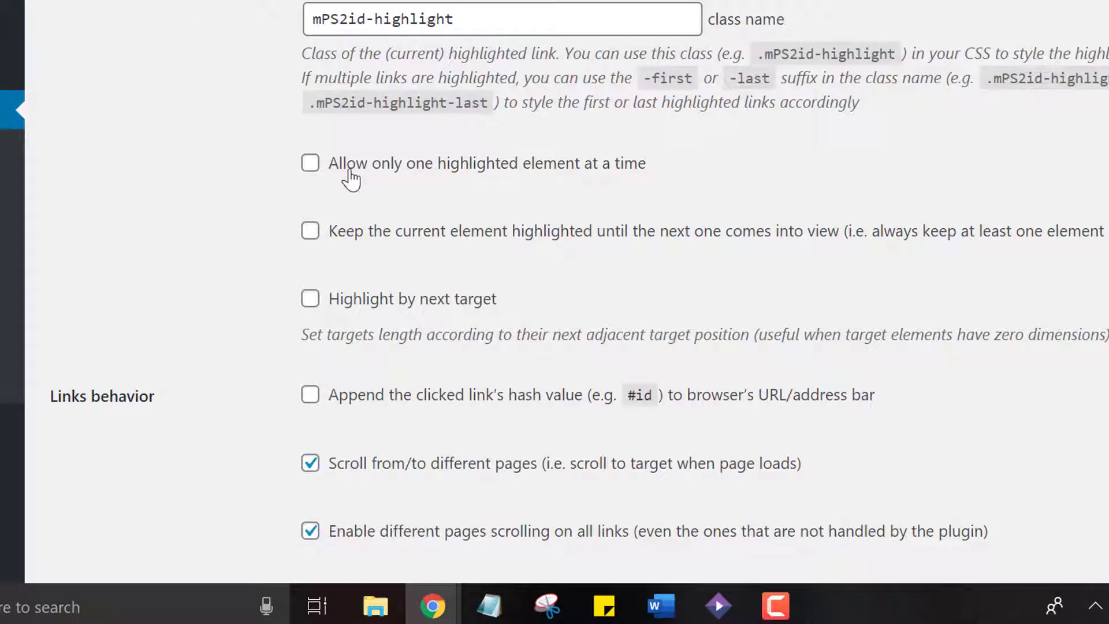
triple_click(672, 170)
click(672, 171)
click(310, 164)
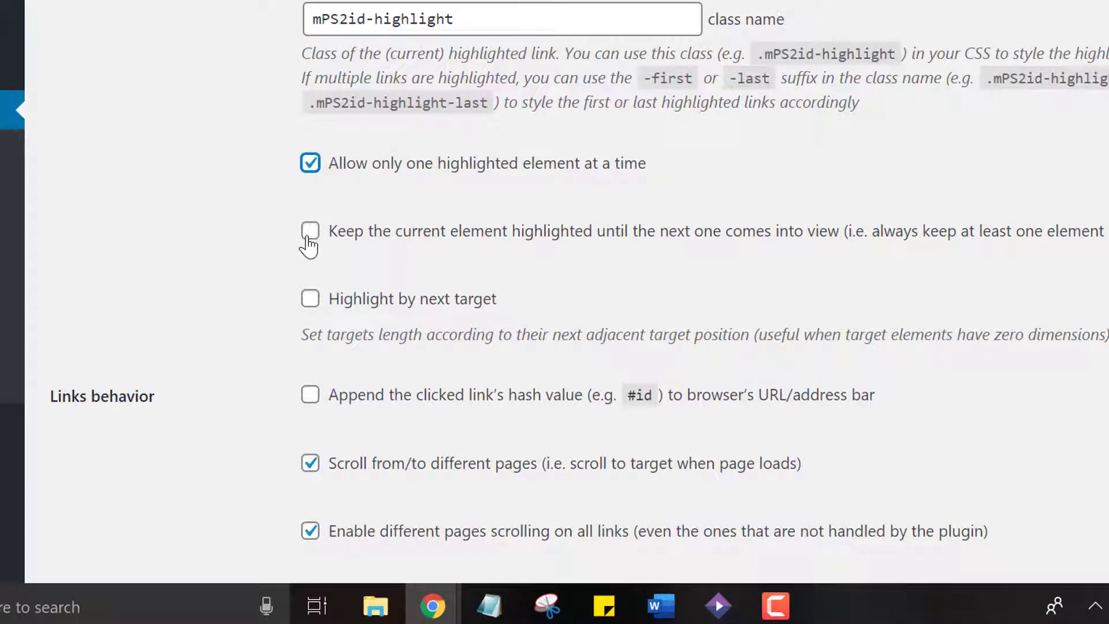
click(310, 233)
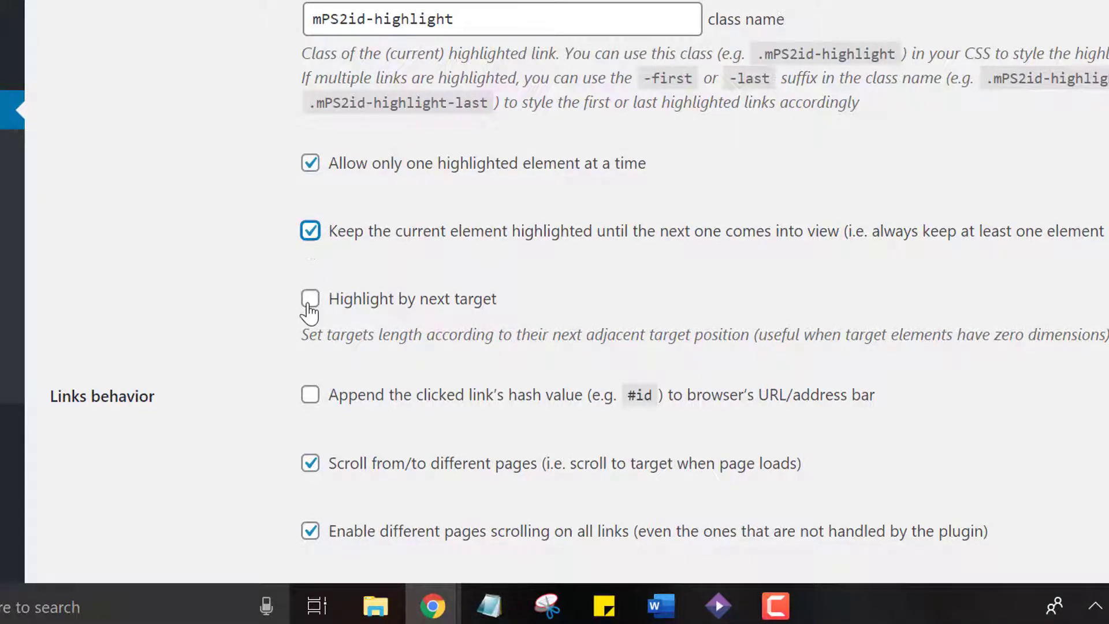
click(308, 302)
click(309, 396)
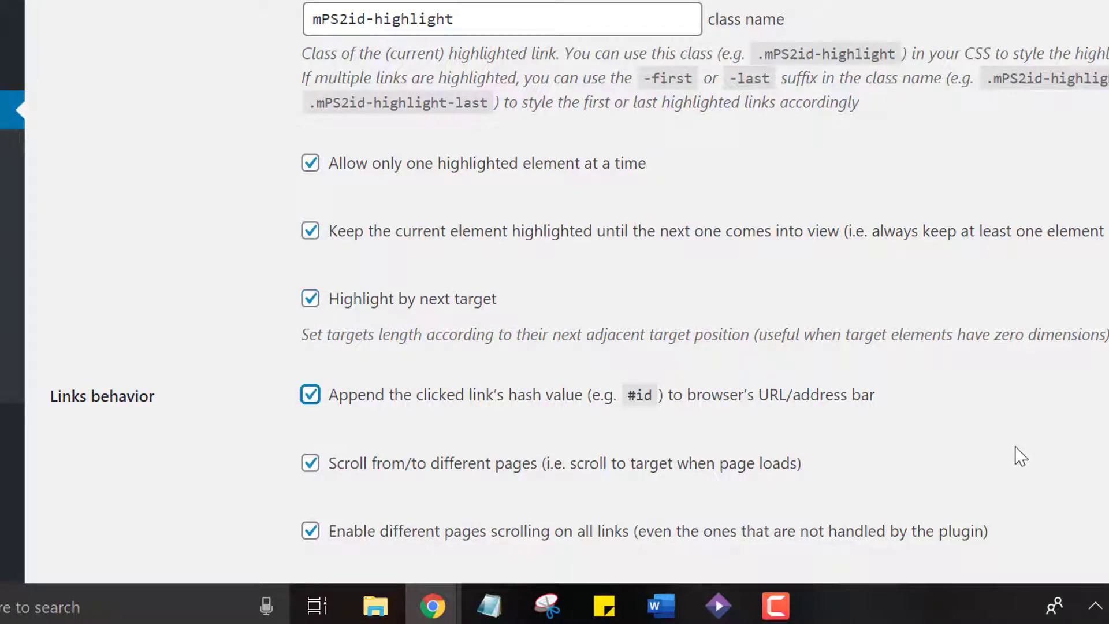
Enable Normalize anchor-point targets in the advanced options and save the plugin settings
scroll(1020, 457, down, 6)
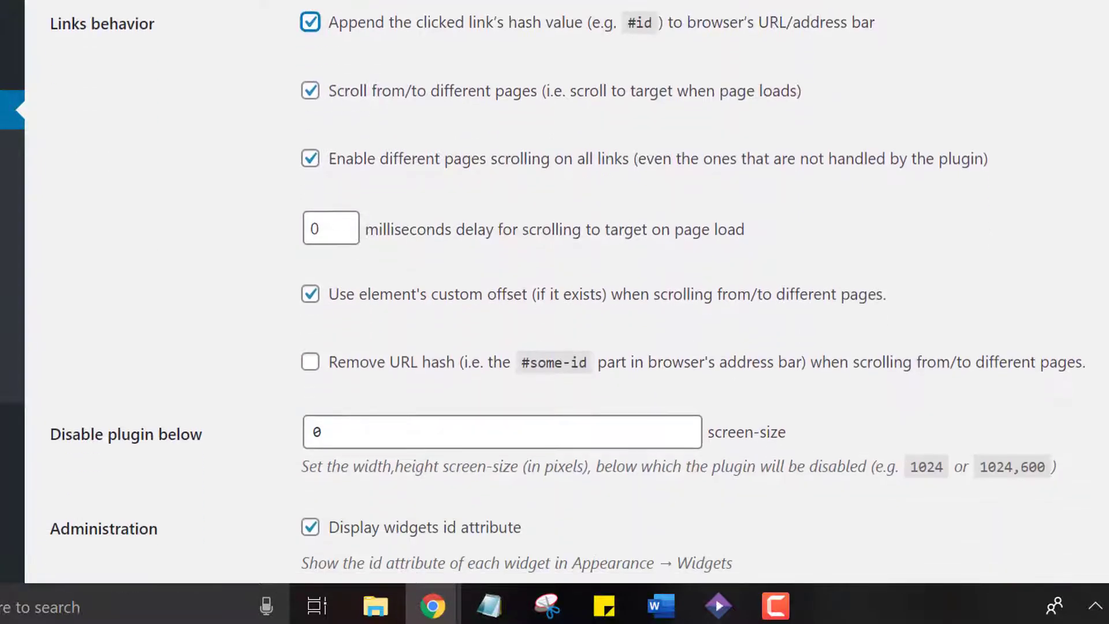
scroll(567, 296, down, 6)
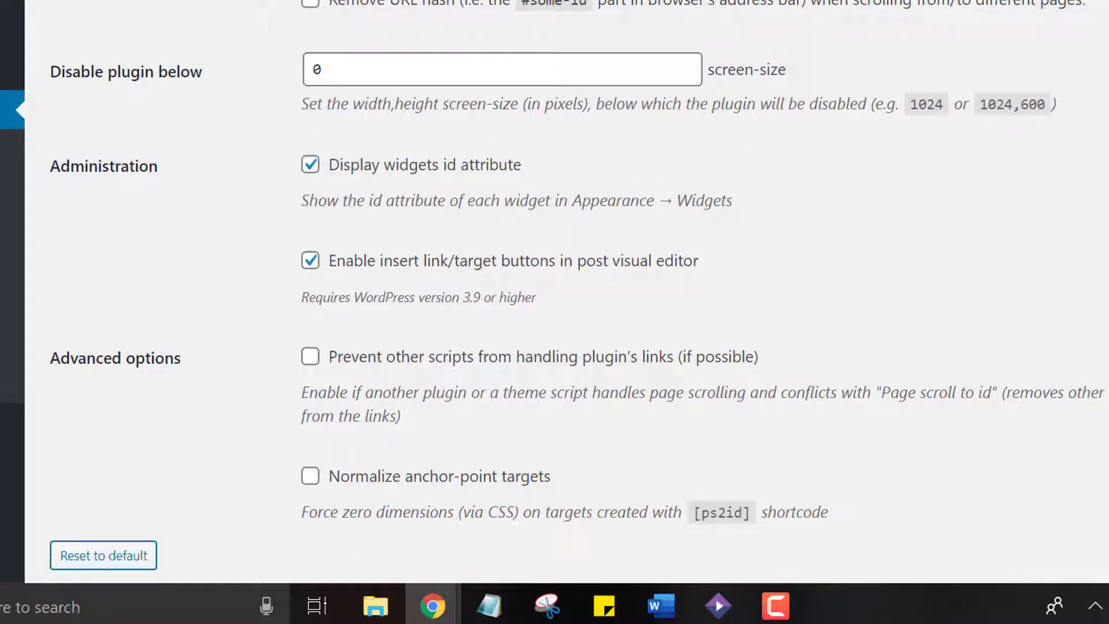
scroll(649, 401, down, 2)
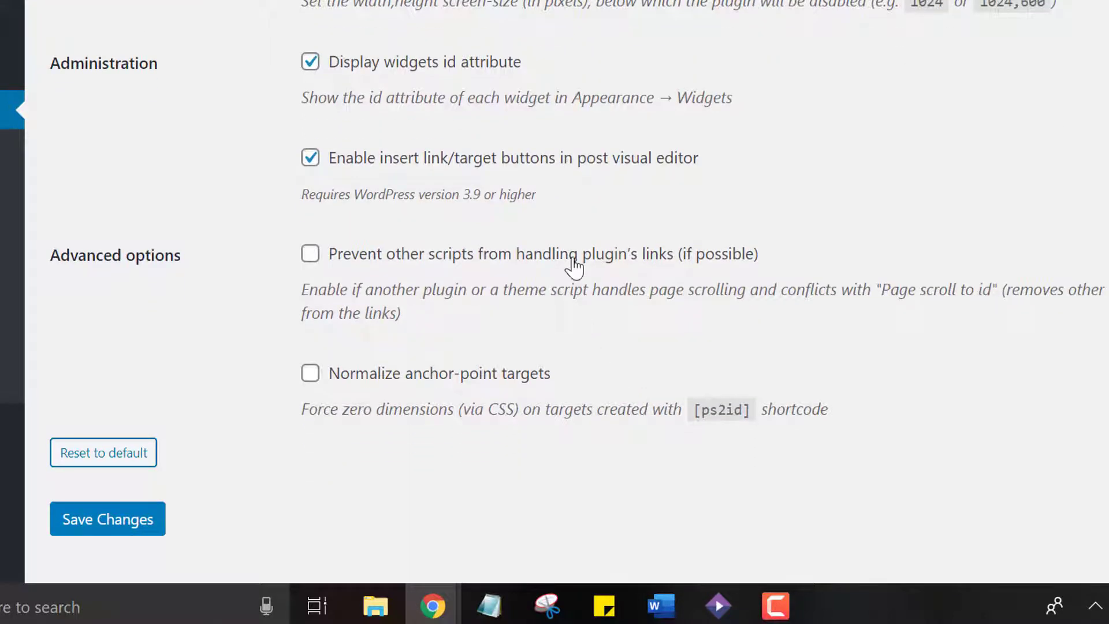
click(311, 374)
click(123, 525)
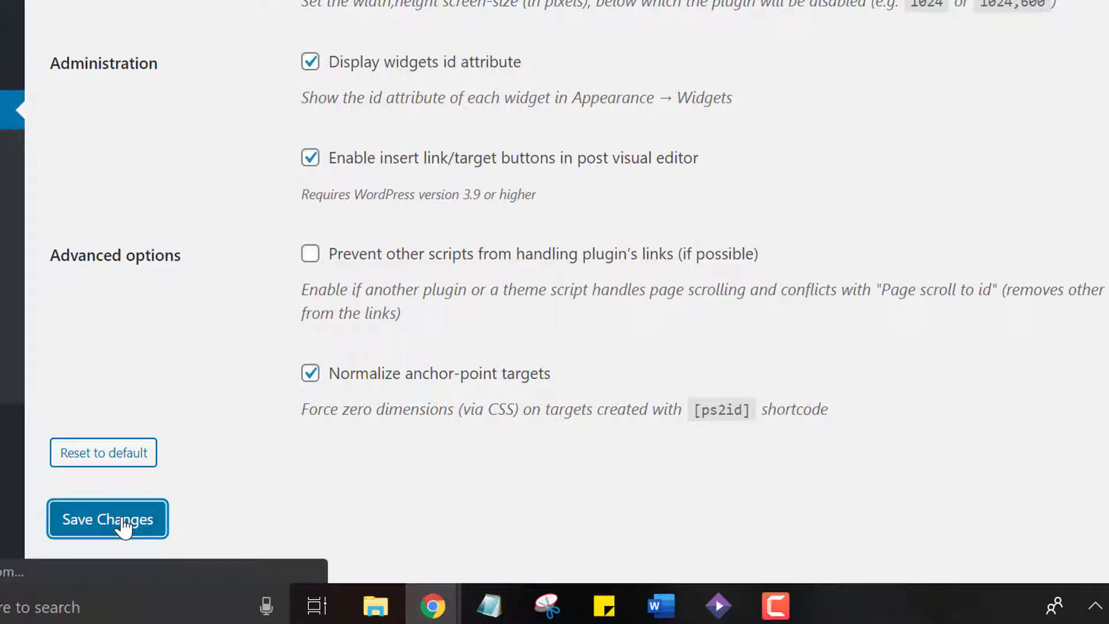
Open the Divi theme options page
scroll(6, 434, down, 15)
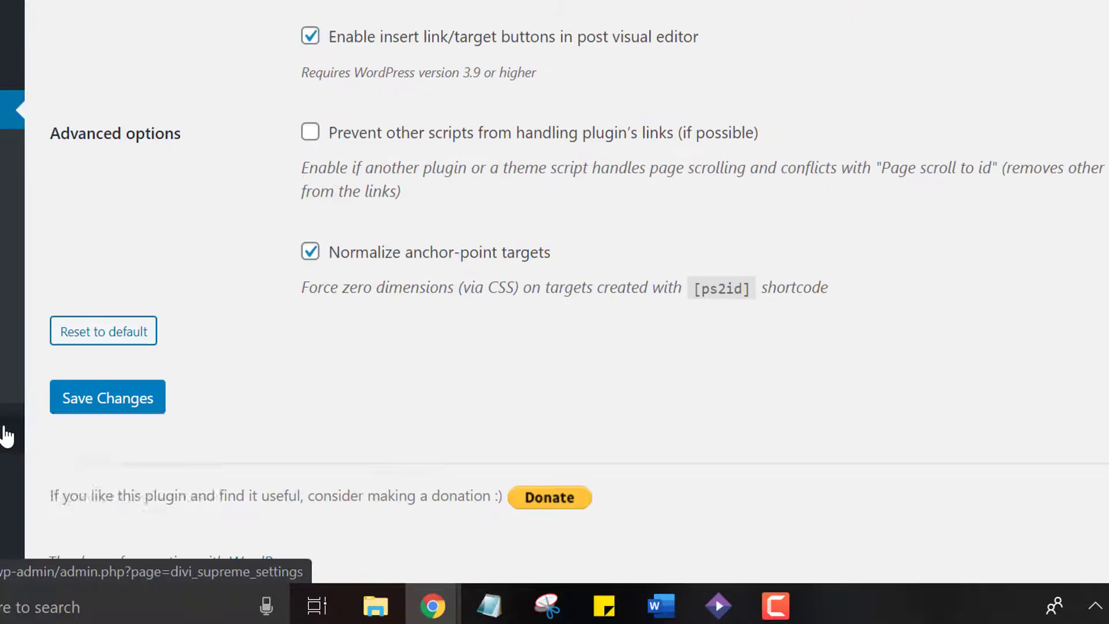
mouse_move(3, 512)
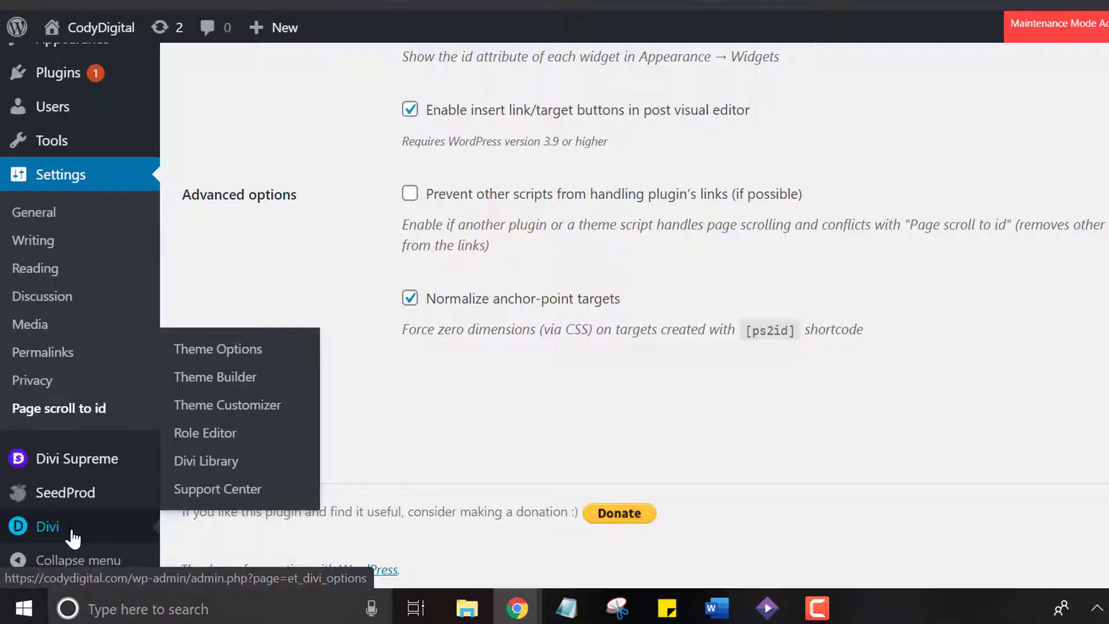
click(254, 350)
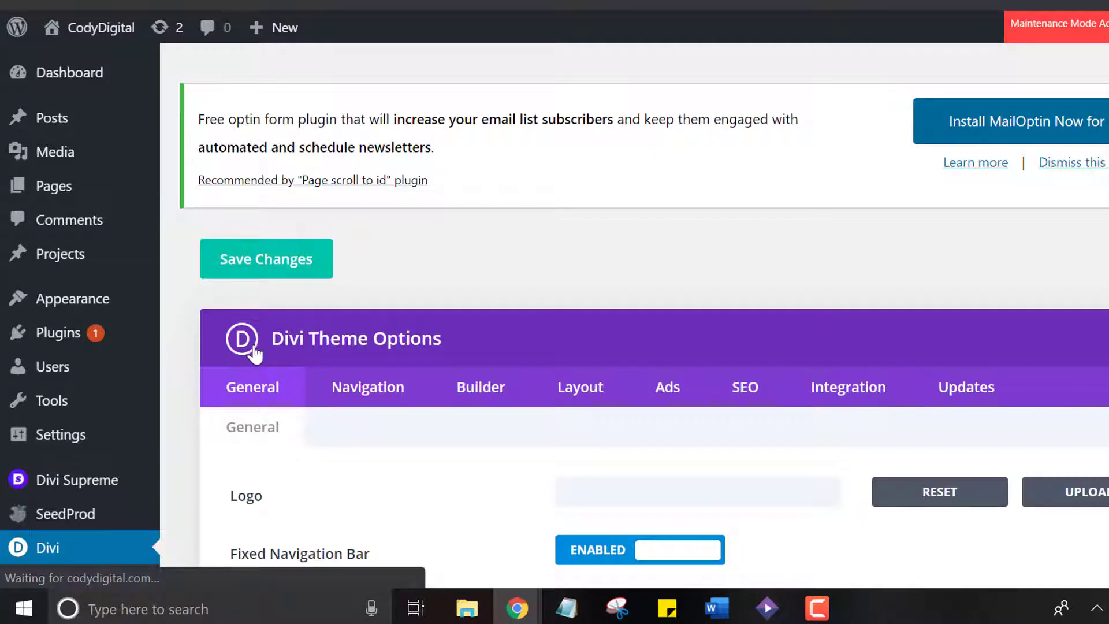
Switch the Fixed Navigation Bar option off and on again in the general theme options
scroll(653, 312, down, 6)
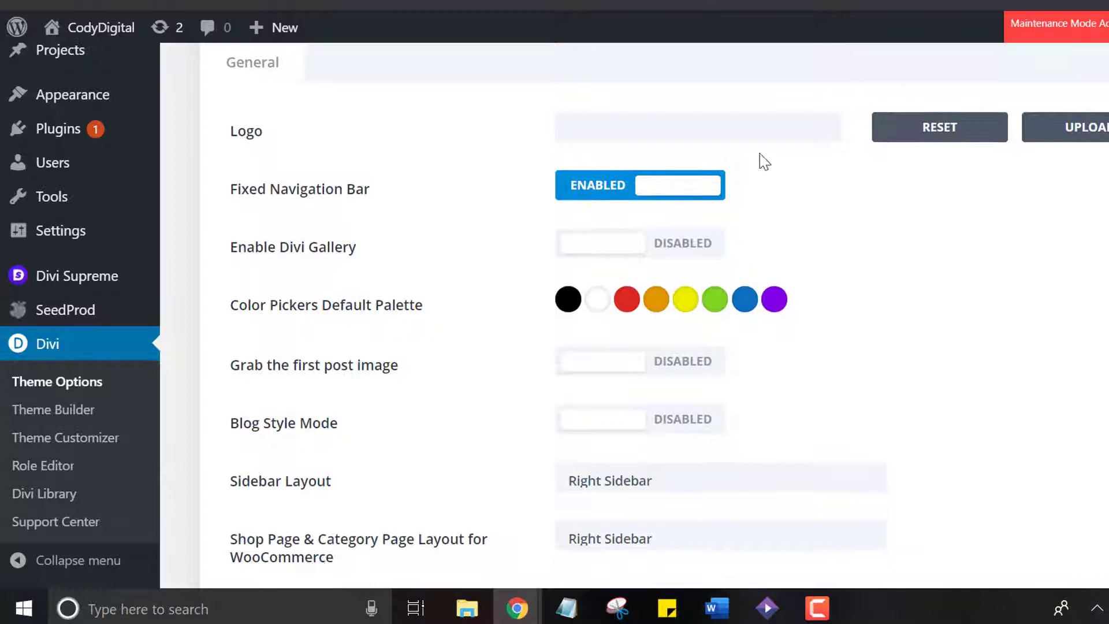
click(692, 201)
click(663, 197)
scroll(643, 318, up, 4)
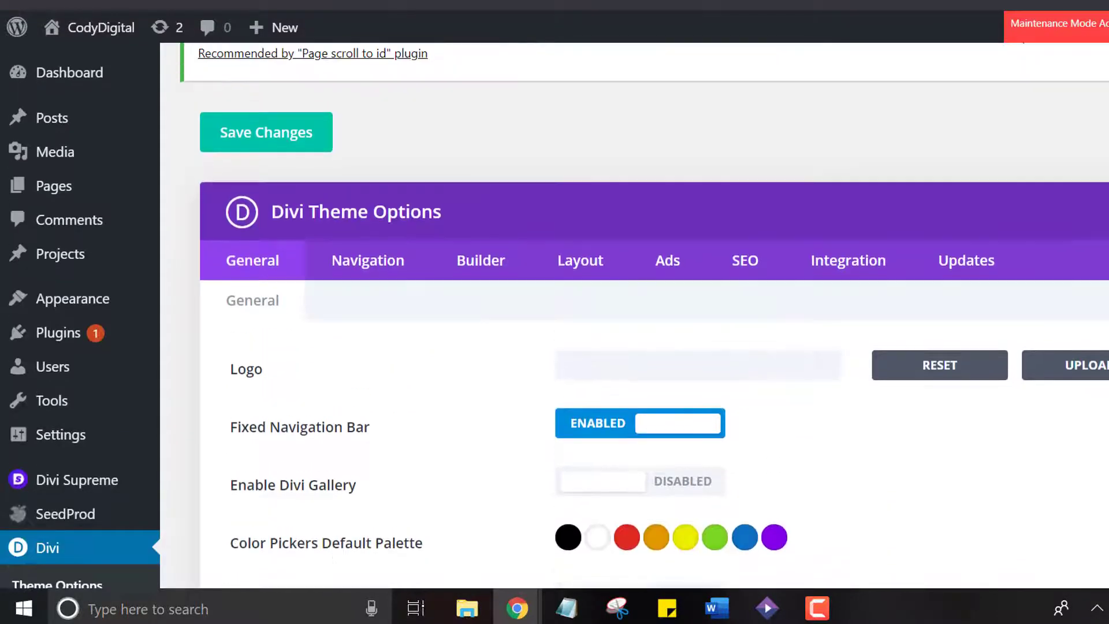
Save the Divi theme options and open the WordPress menu editor
click(230, 126)
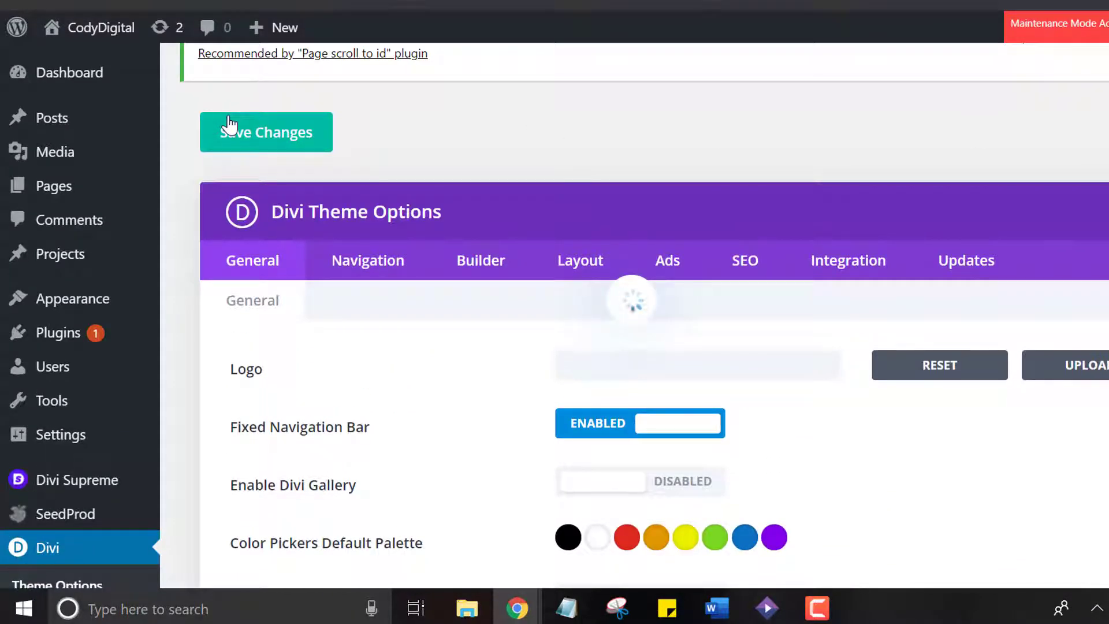
mouse_move(61, 305)
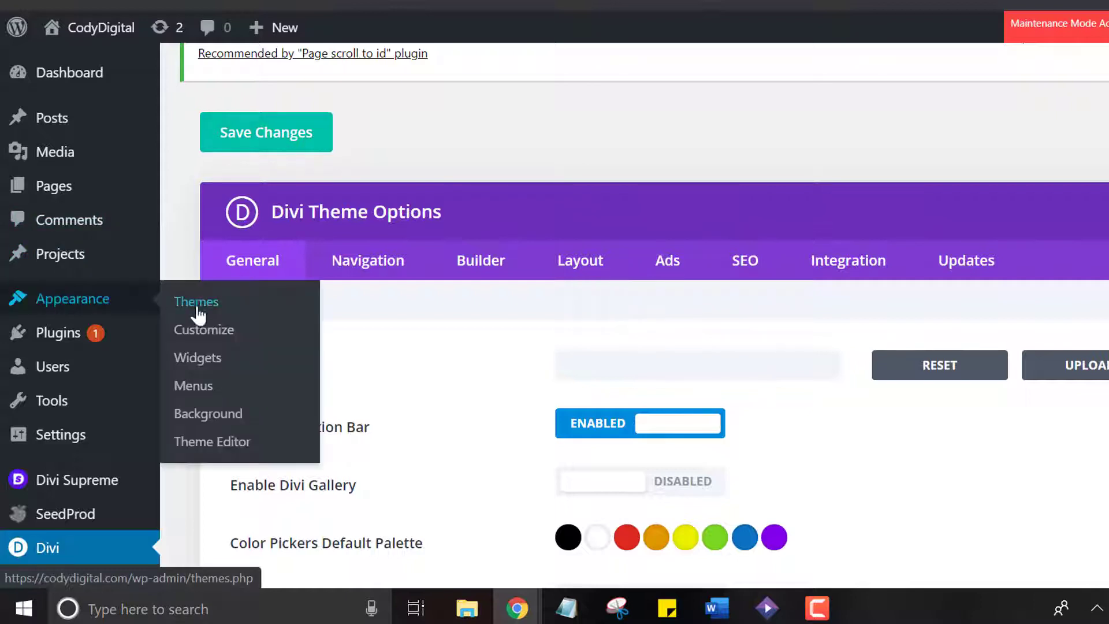
click(193, 387)
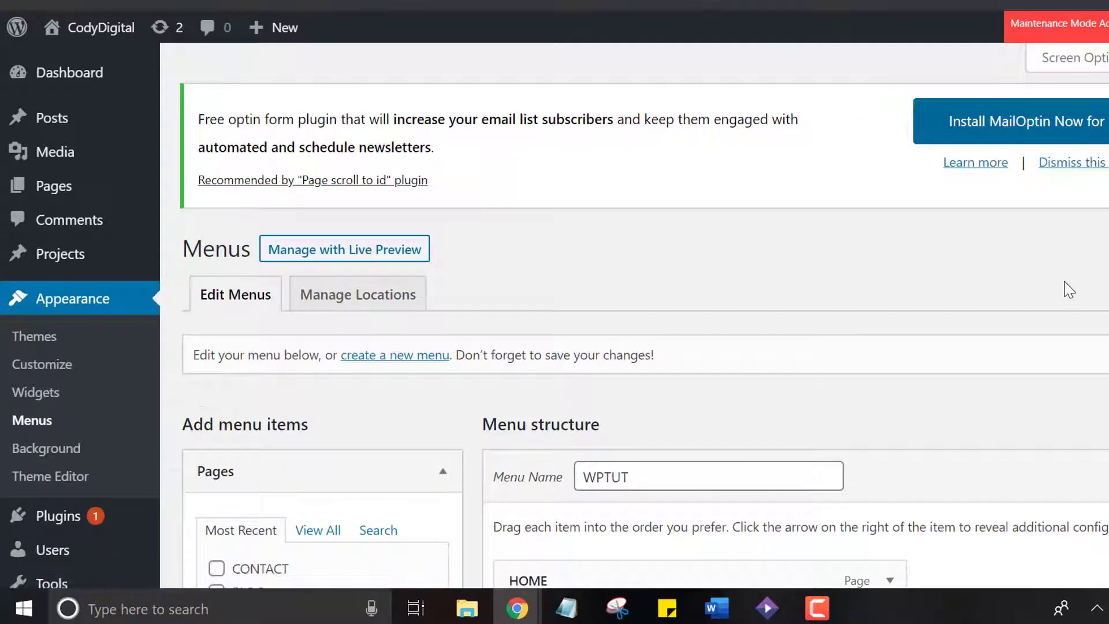
Add a custom link with the URL # and the link text ABOUT to the WPTUT menu
scroll(646, 317, down, 8)
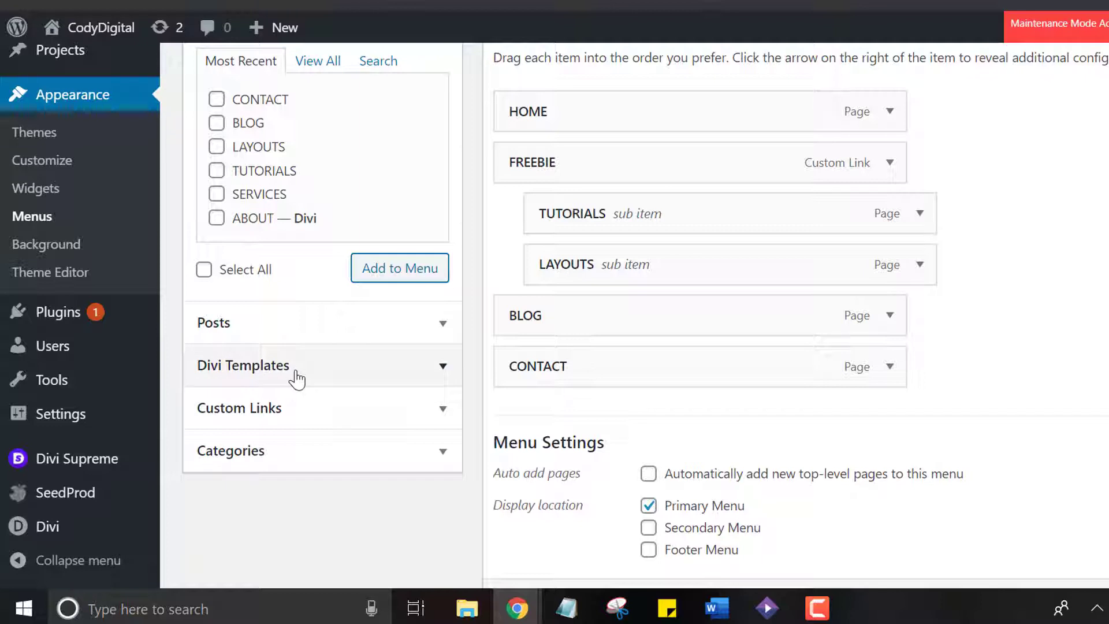
click(296, 377)
click(417, 102)
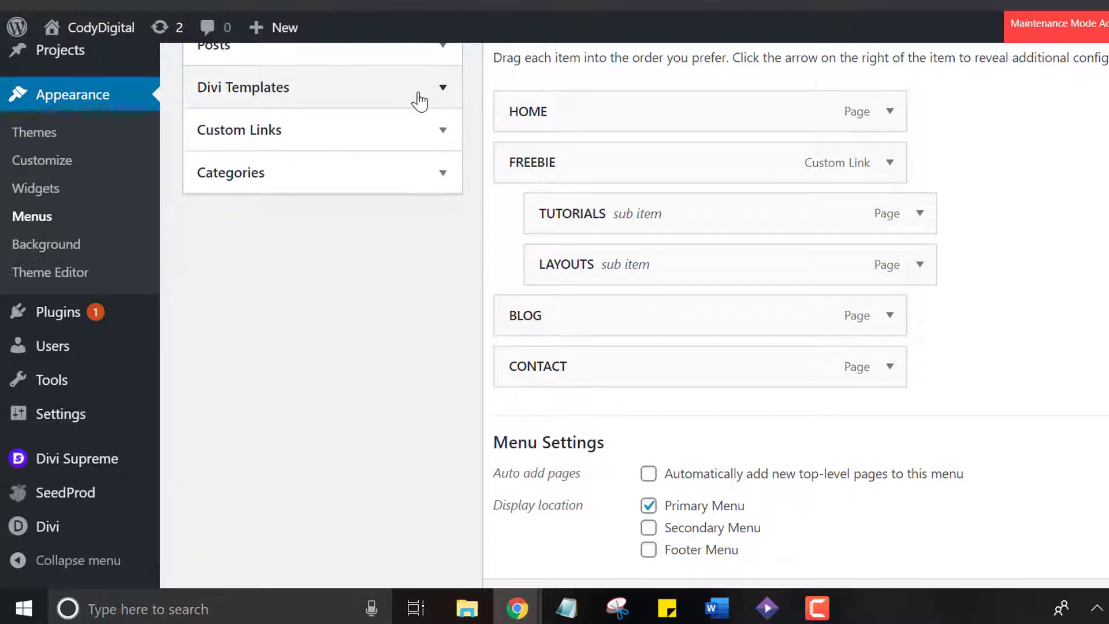
click(333, 135)
click(320, 195)
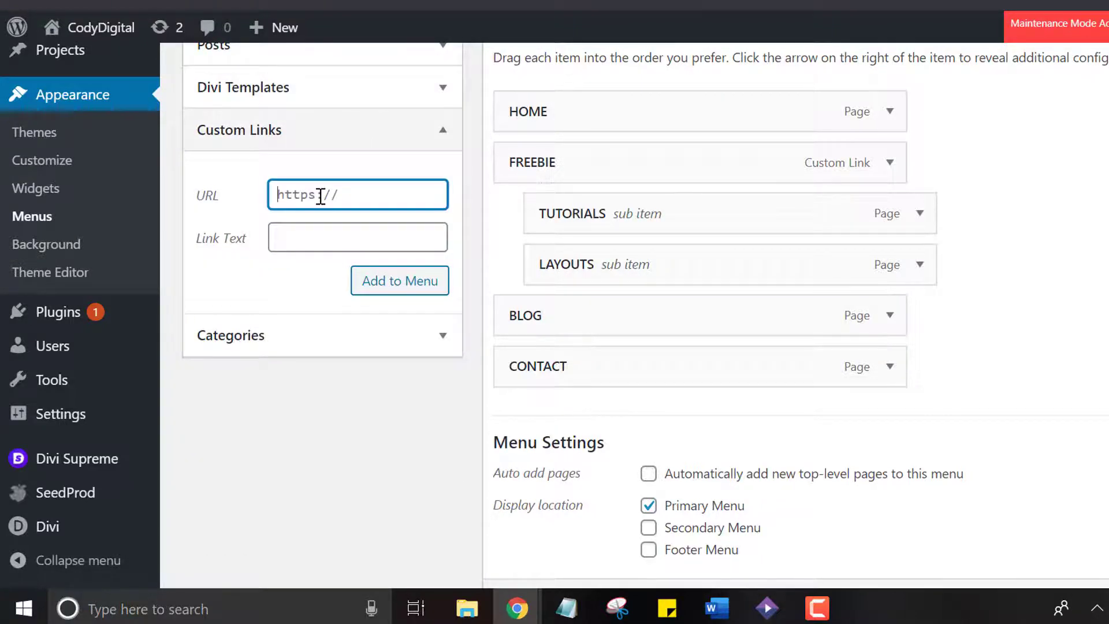
text(#)
key(Tab)
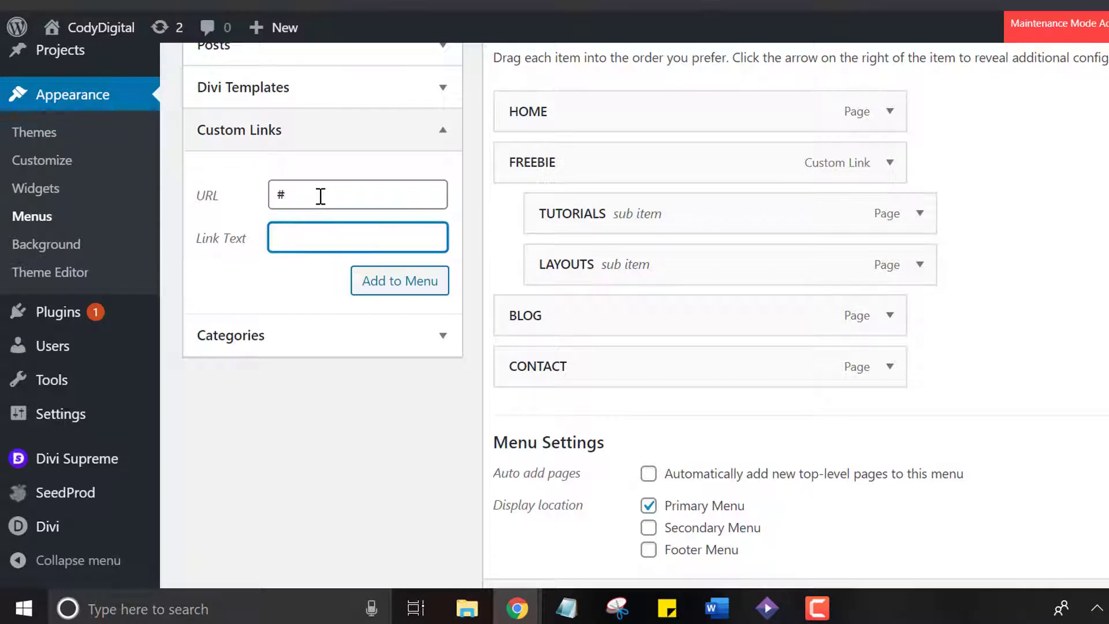
text(ABOUT)
click(406, 289)
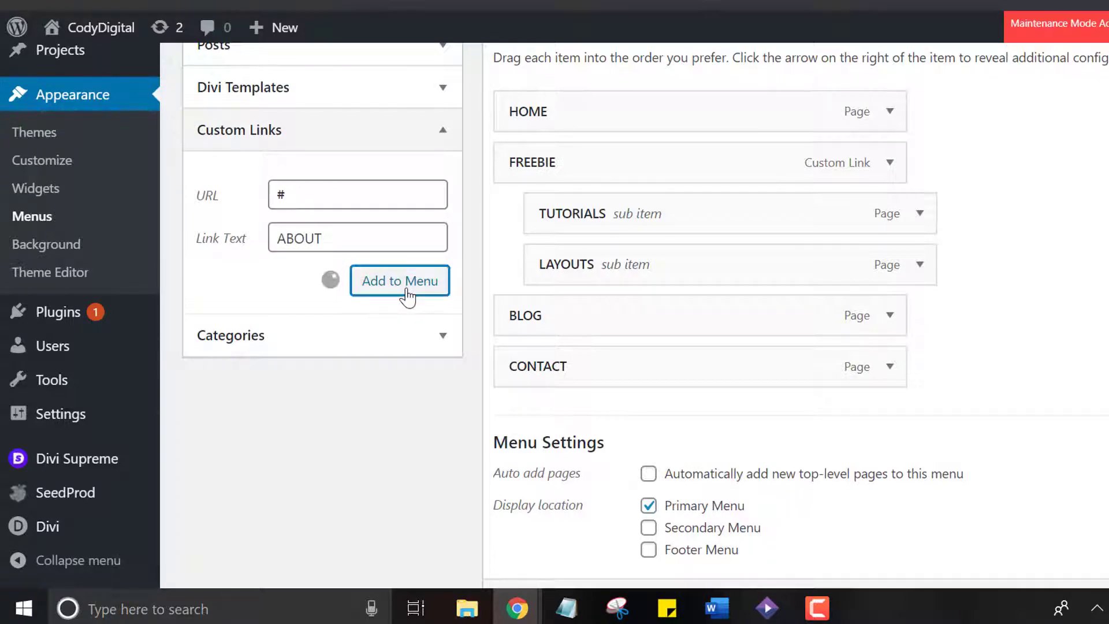
Add a second custom link with the URL # and the link text SERVICES to the WPTUT menu
click(315, 187)
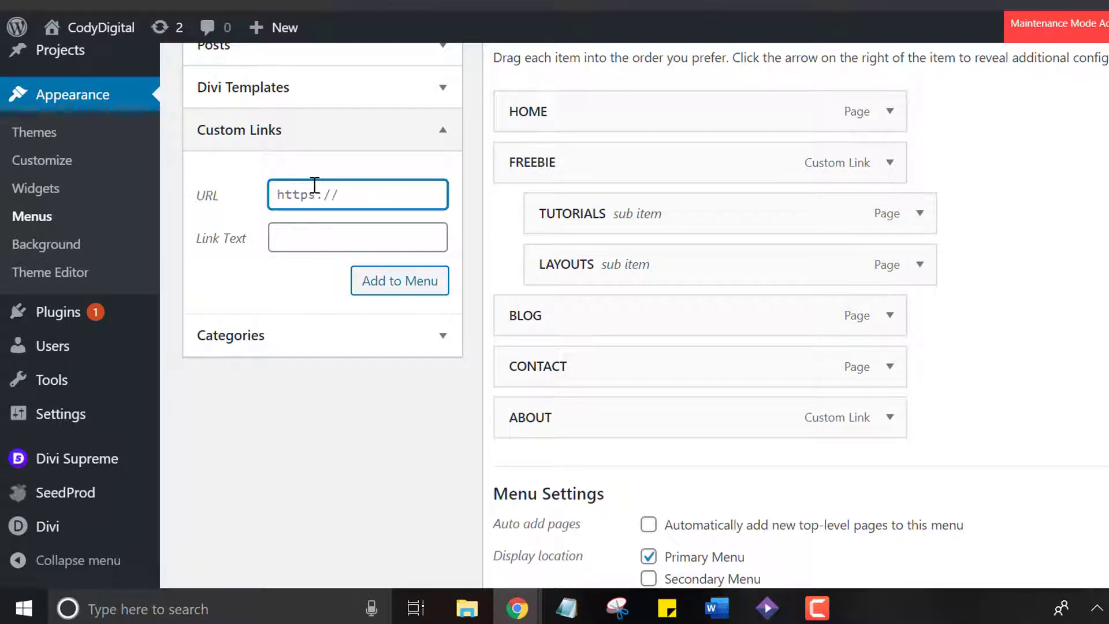
text(#)
click(315, 240)
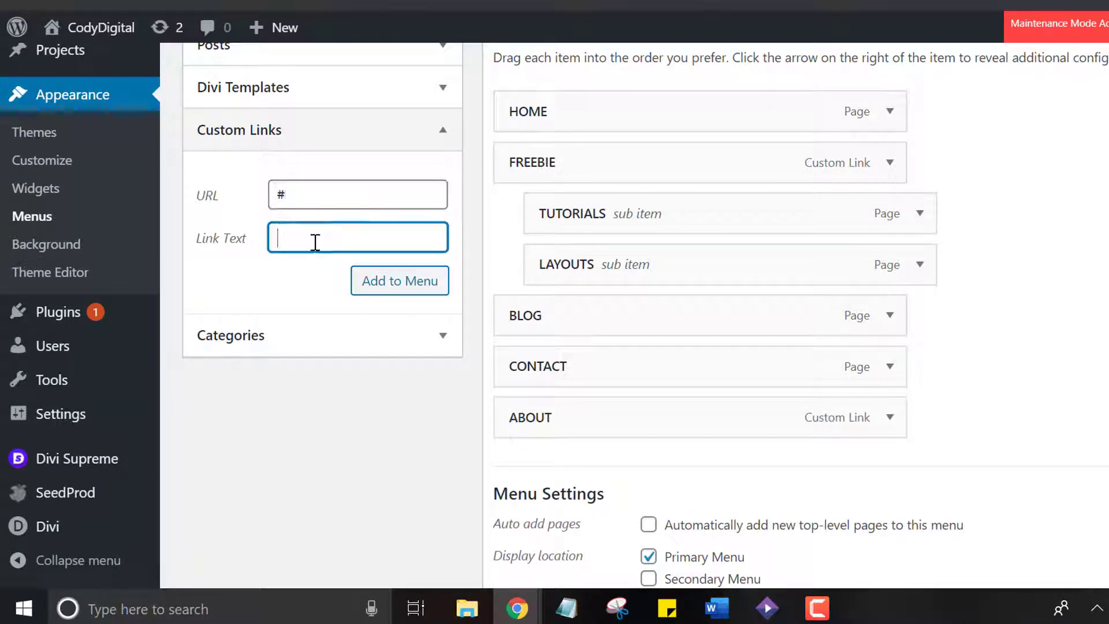
text(SERVICE)
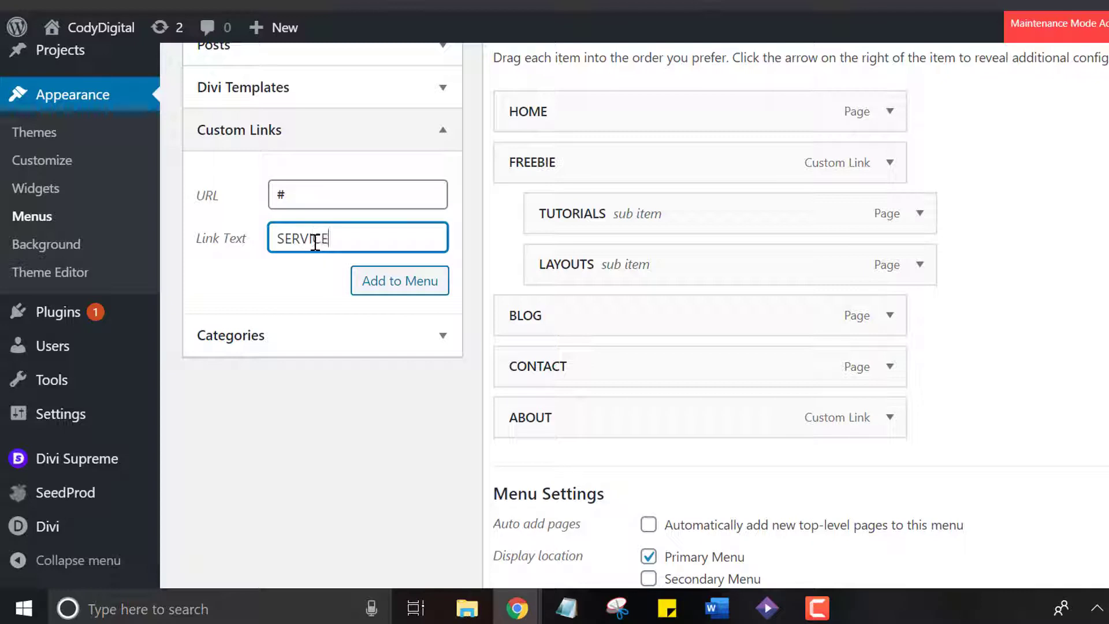
text(S)
click(399, 285)
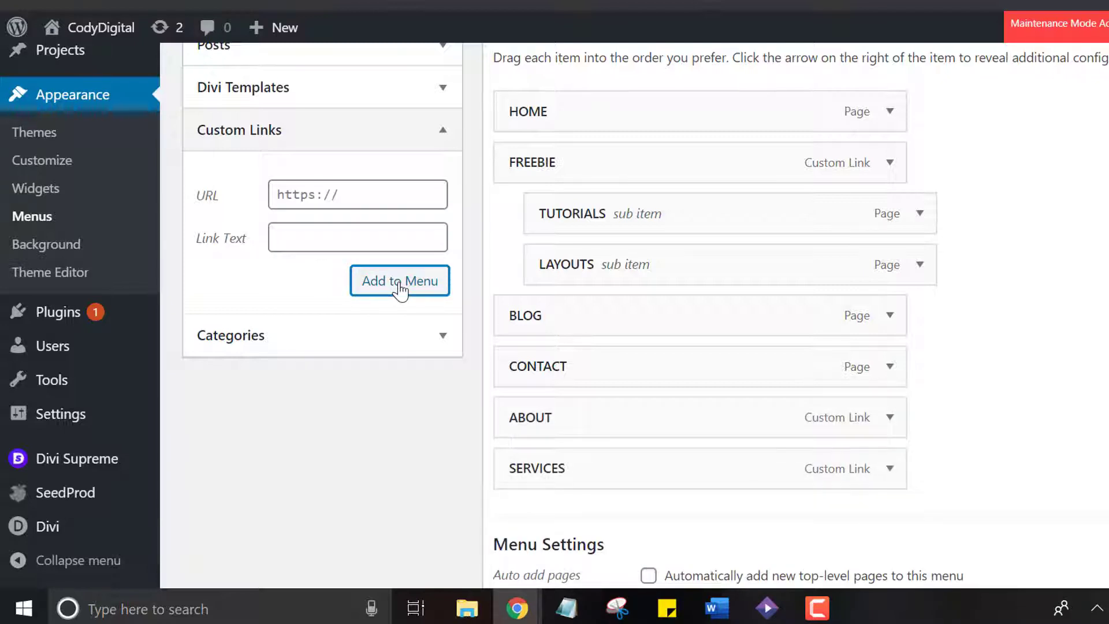
Move the ABOUT and SERVICES menu items directly below HOME, in that order
drag(521, 417, 530, 164)
drag(545, 469, 543, 215)
Dismiss the MailOptin notice and open the screen options of the menu editor
scroll(542, 215, up, 8)
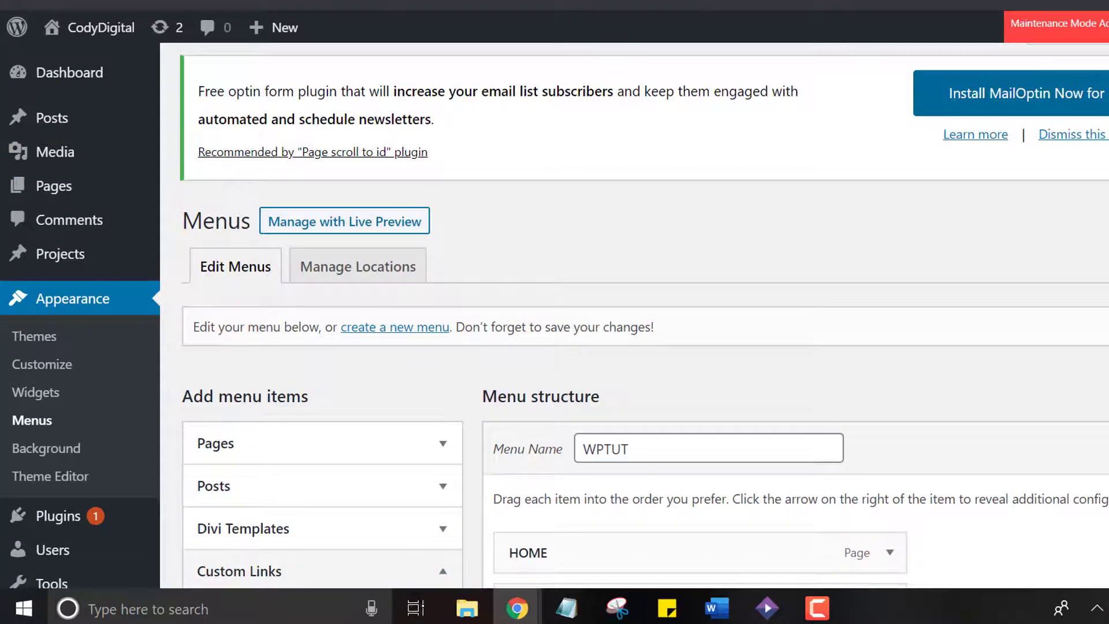
click(1078, 134)
scroll(635, 316, up, 1)
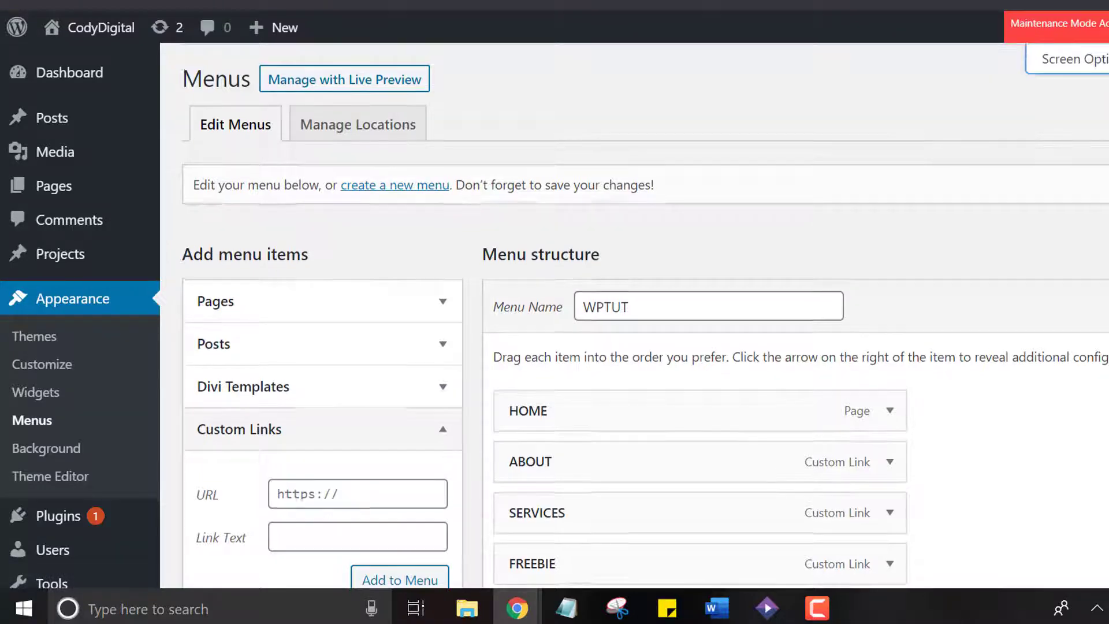
click(1069, 59)
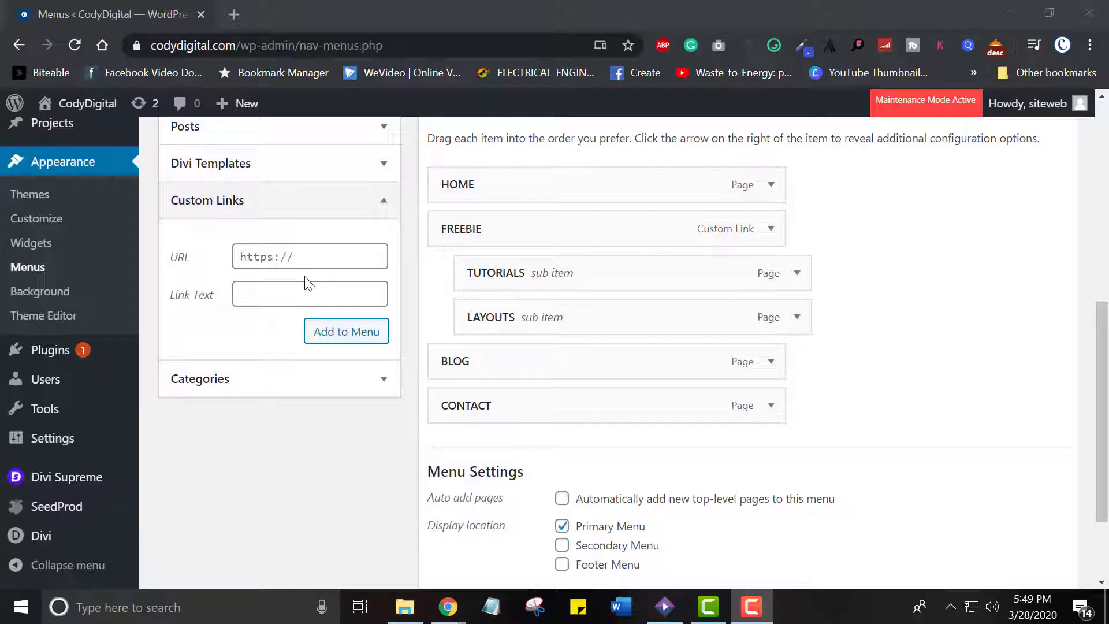
click(290, 258)
text(HTT)
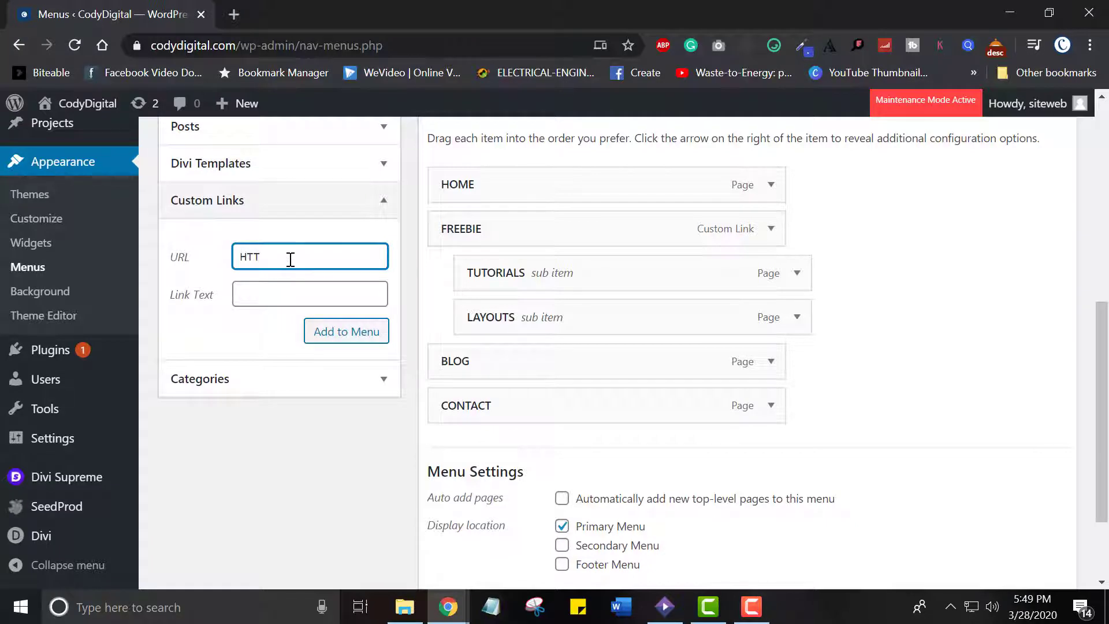
key(ctrl+a)
text(h)
text(om)
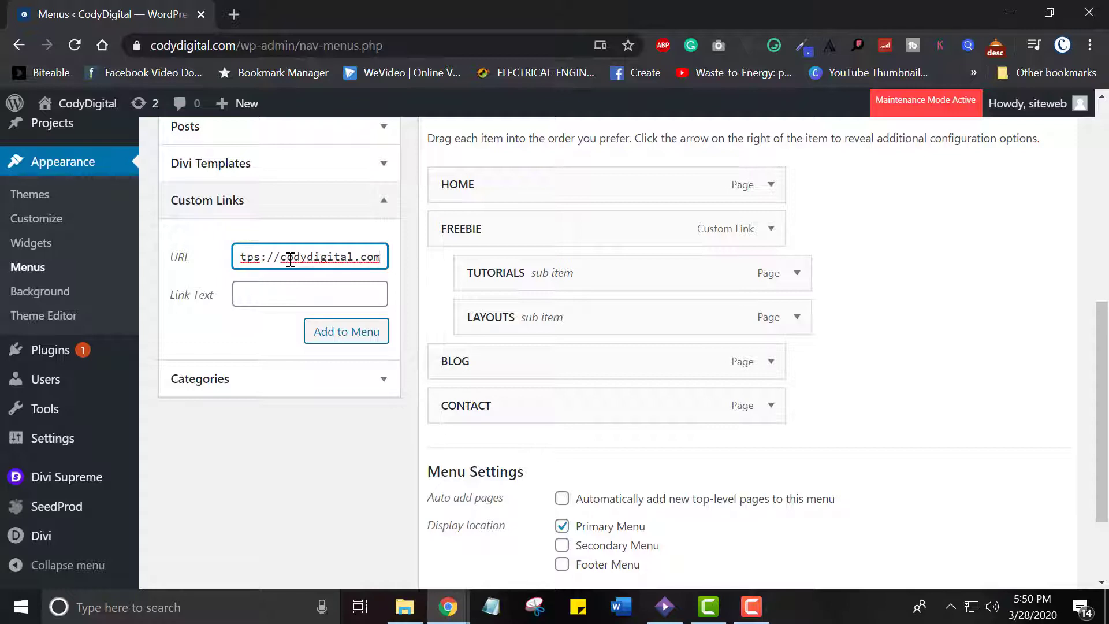
text(/#)
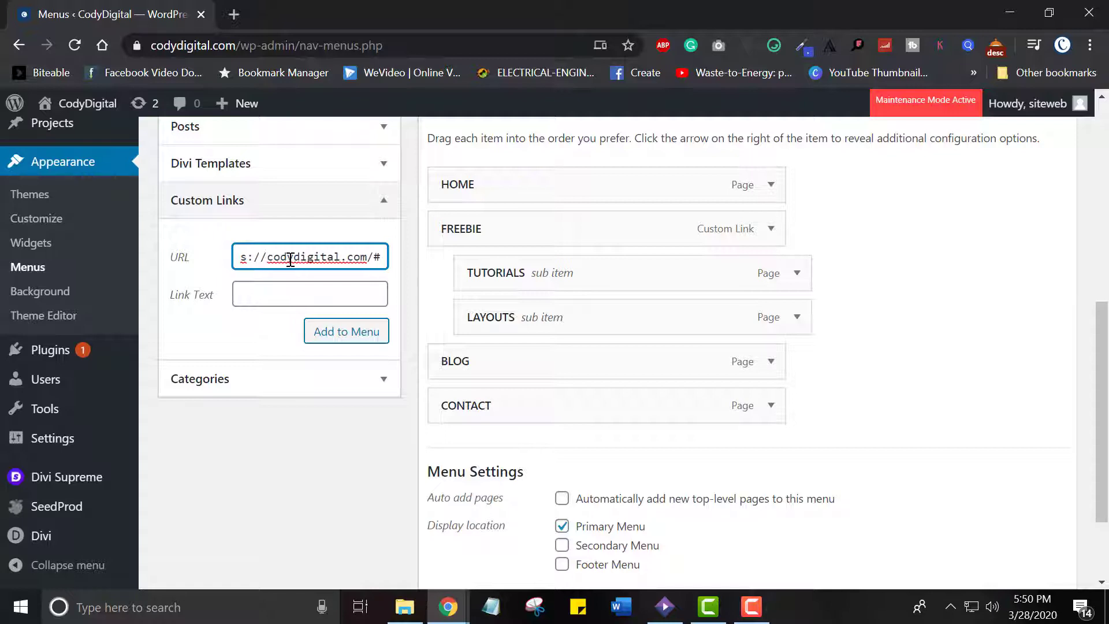
text(ABO)
text(UT)
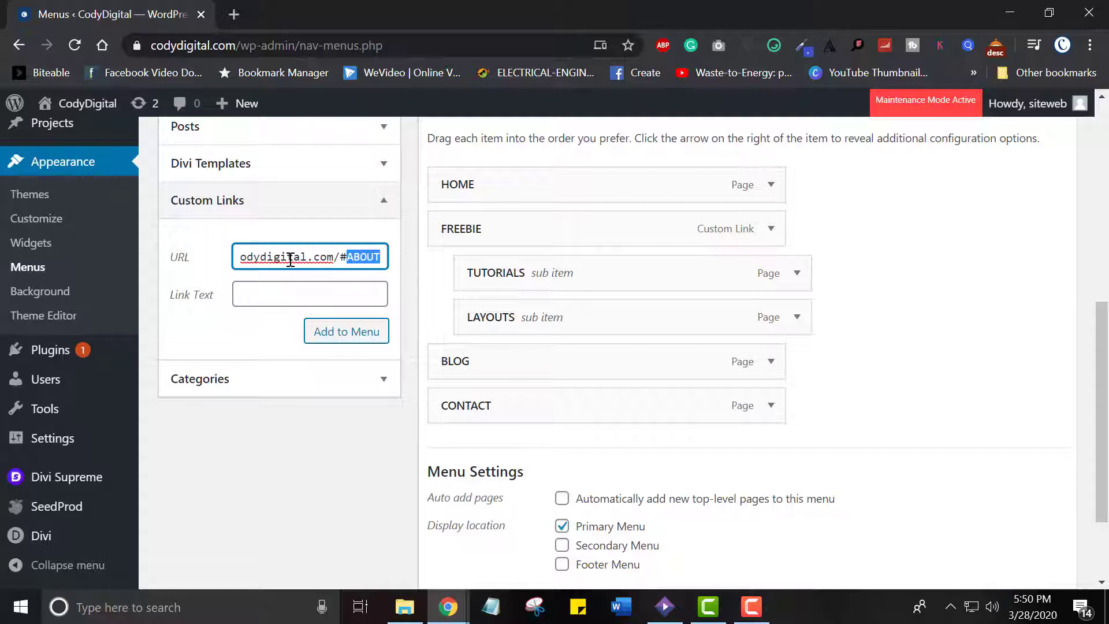
key(Tab)
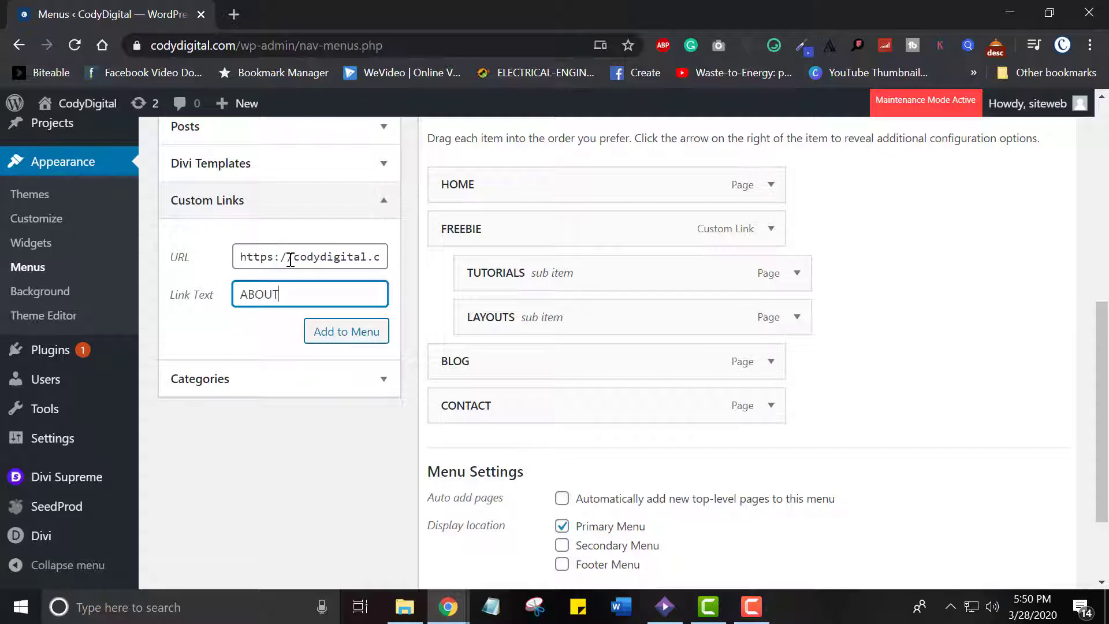
click(337, 339)
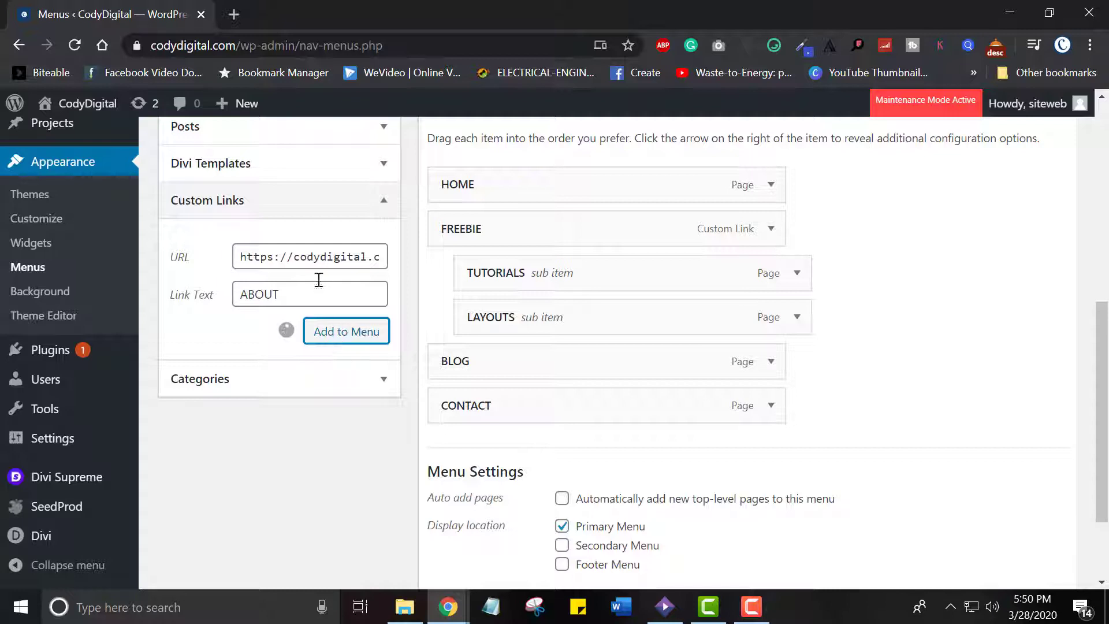
drag(602, 449, 600, 225)
click(771, 229)
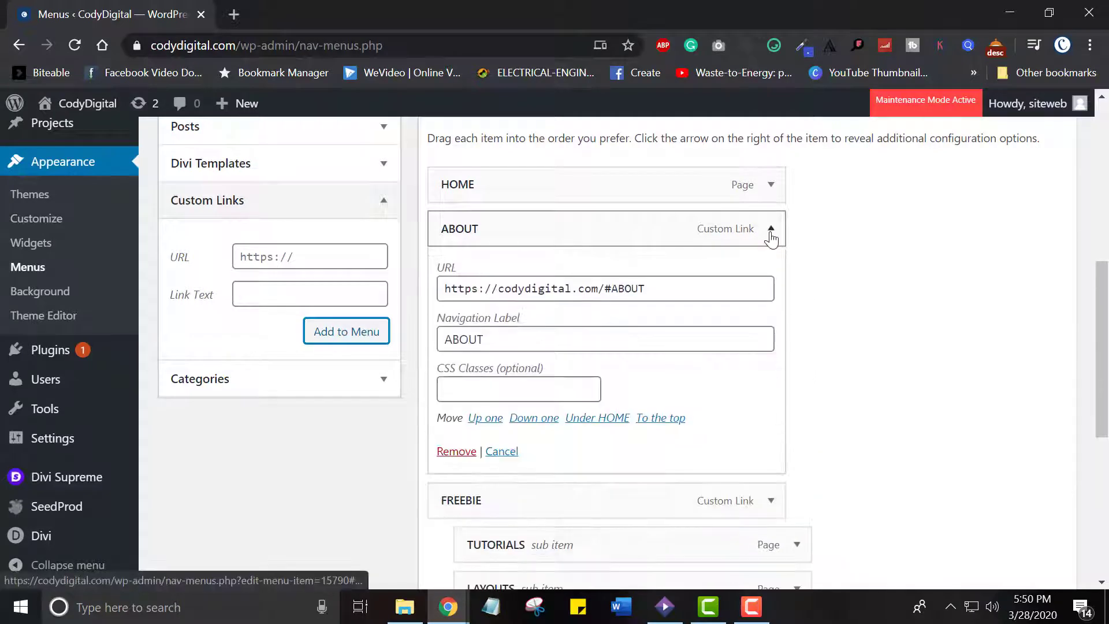
triple_click(673, 279)
key(ctrl+c)
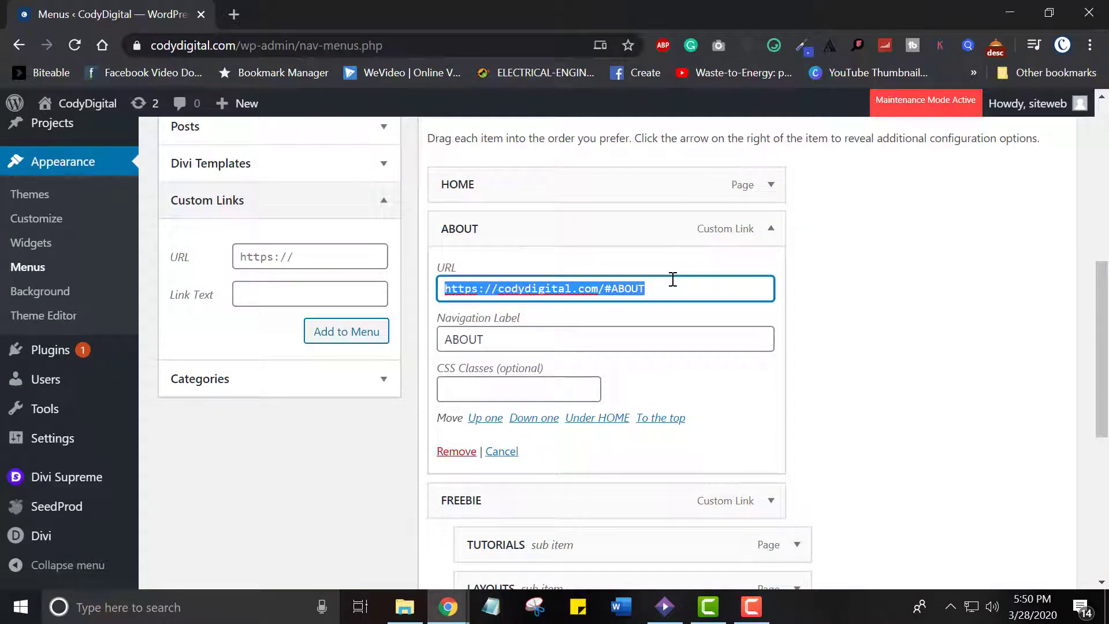
click(301, 260)
key(ctrl+v)
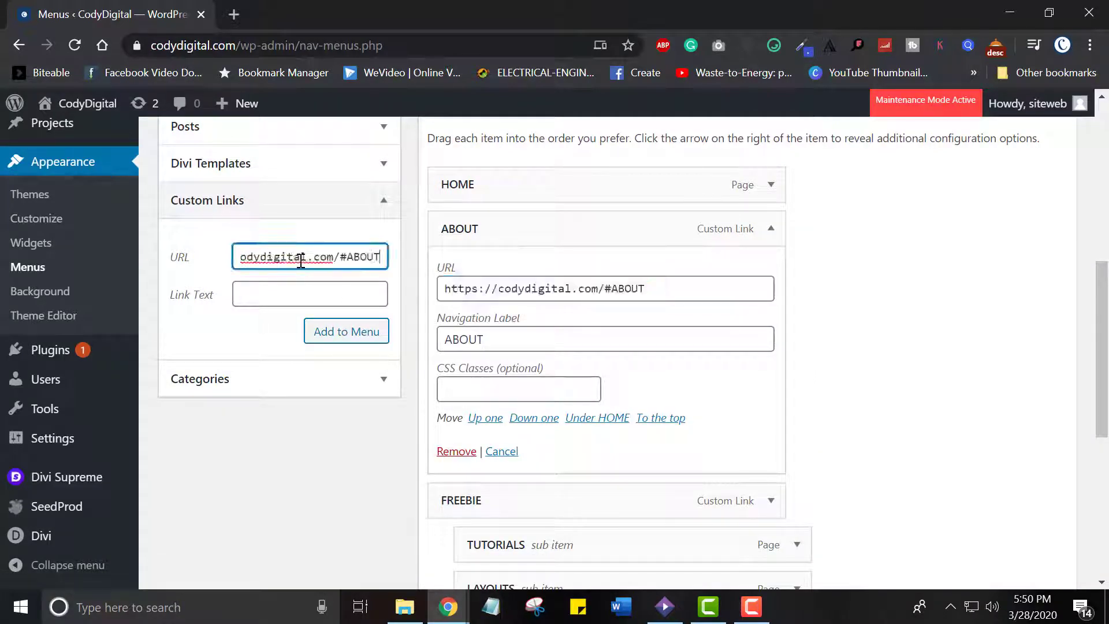
key(BackSpace)
key(BackSpace)
key(BackSpace)
key(BackSpace)
key(BackSpace)
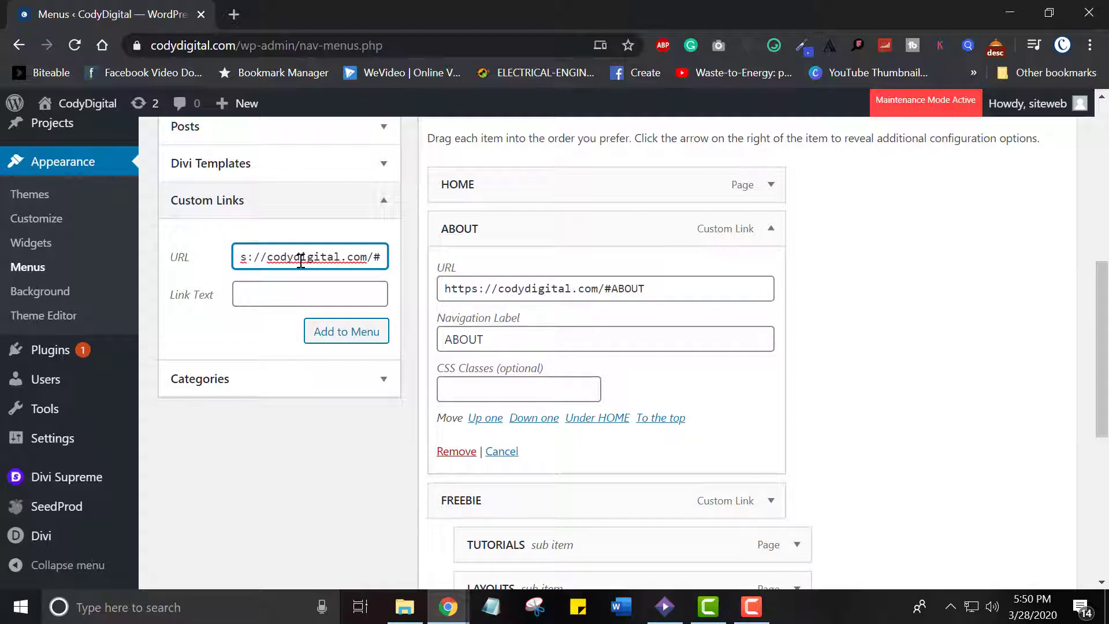
text(SERVICES)
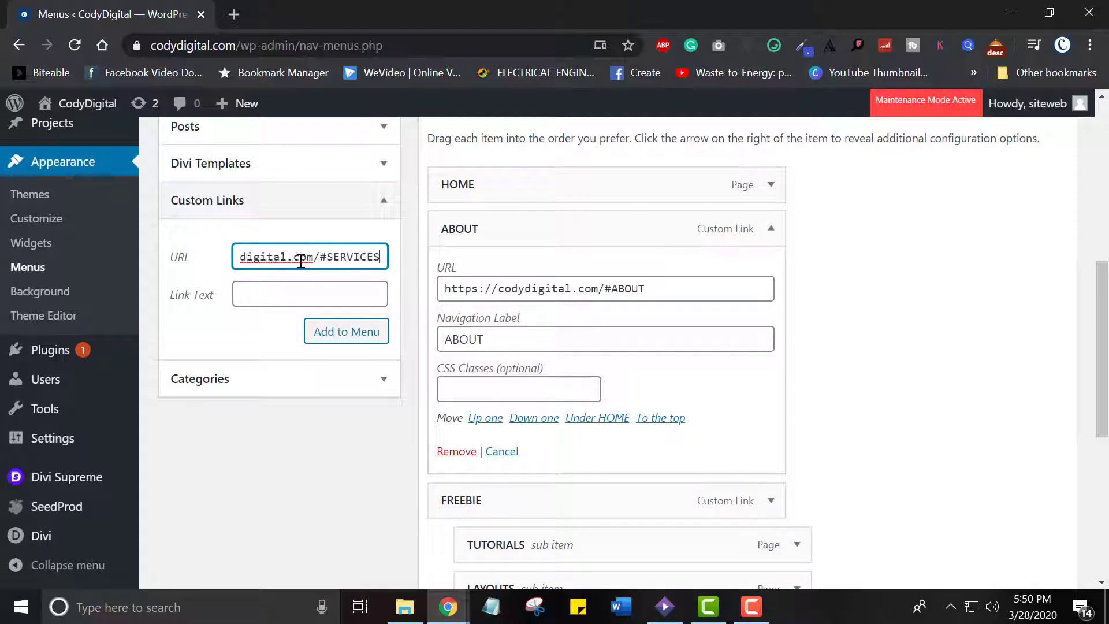
click(297, 301)
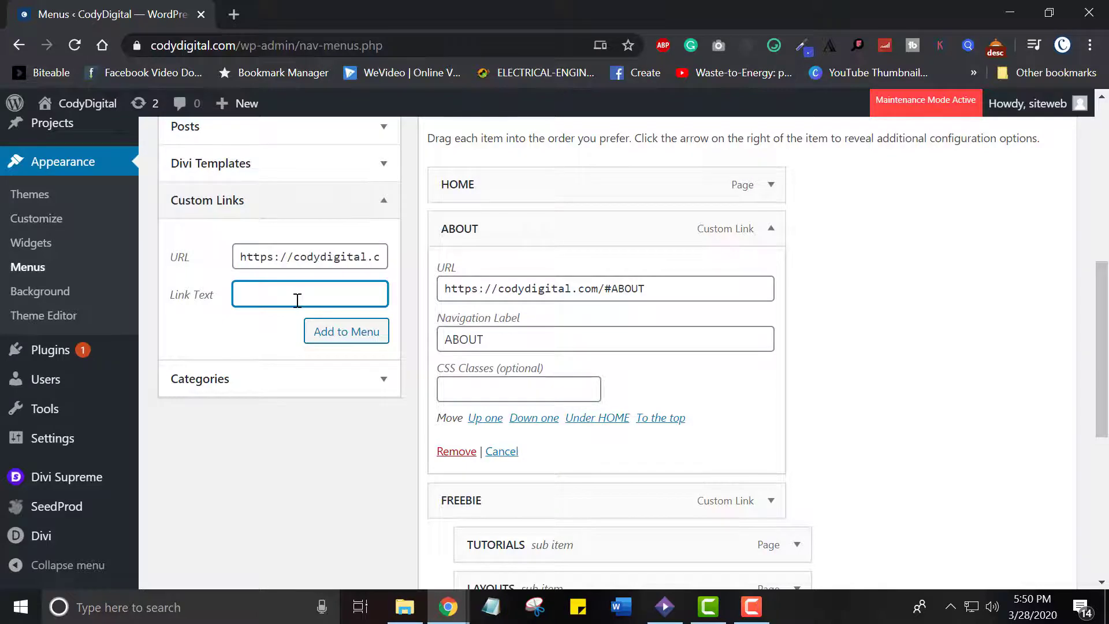
text(SERVICES)
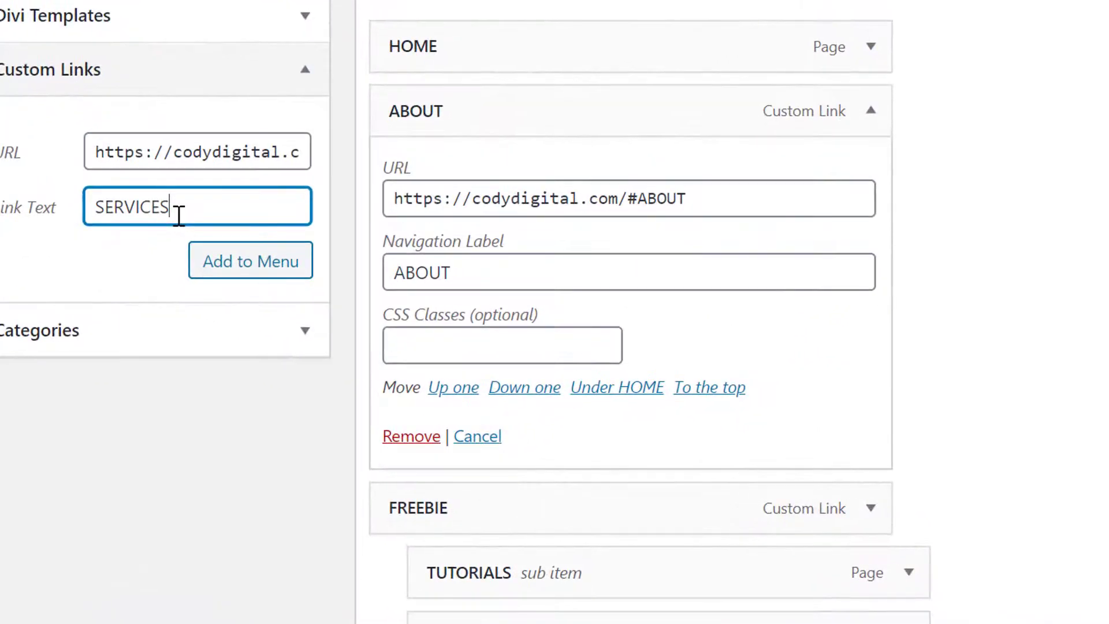
click(223, 265)
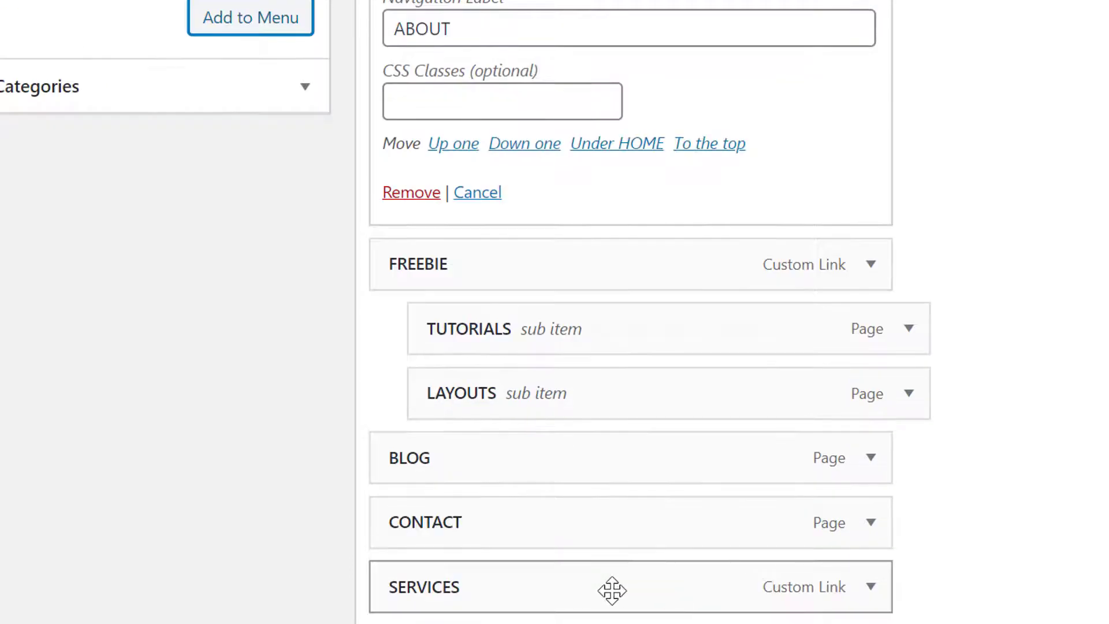
drag(612, 590, 600, 258)
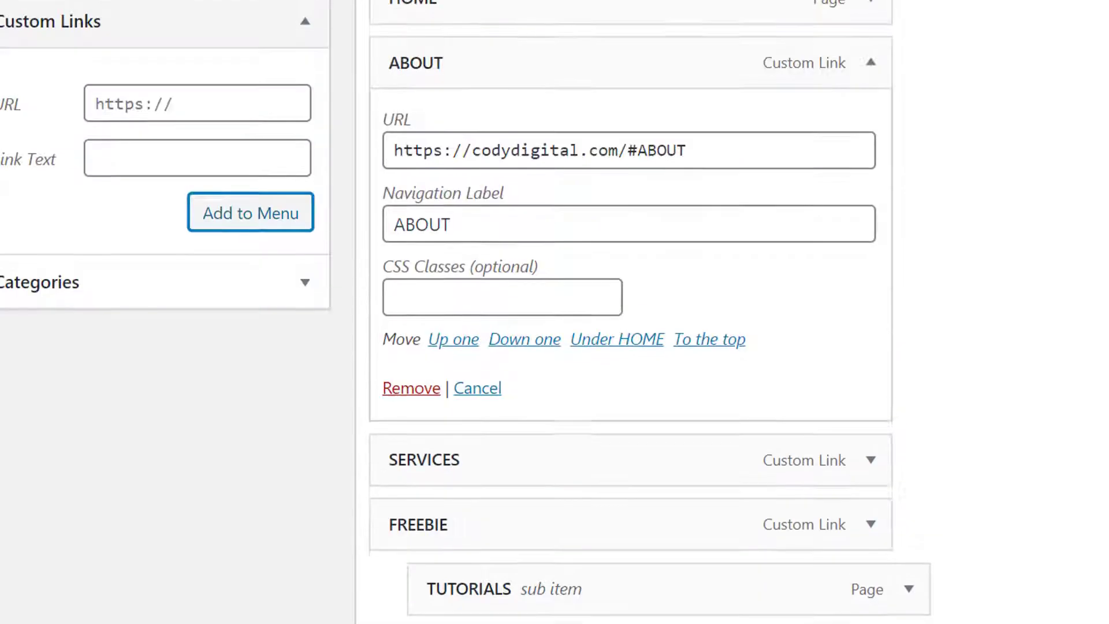
Dismiss the MailOptin notice and enable the CSS Classes advanced menu property in the screen options
drag(1102, 339, 1102, 193)
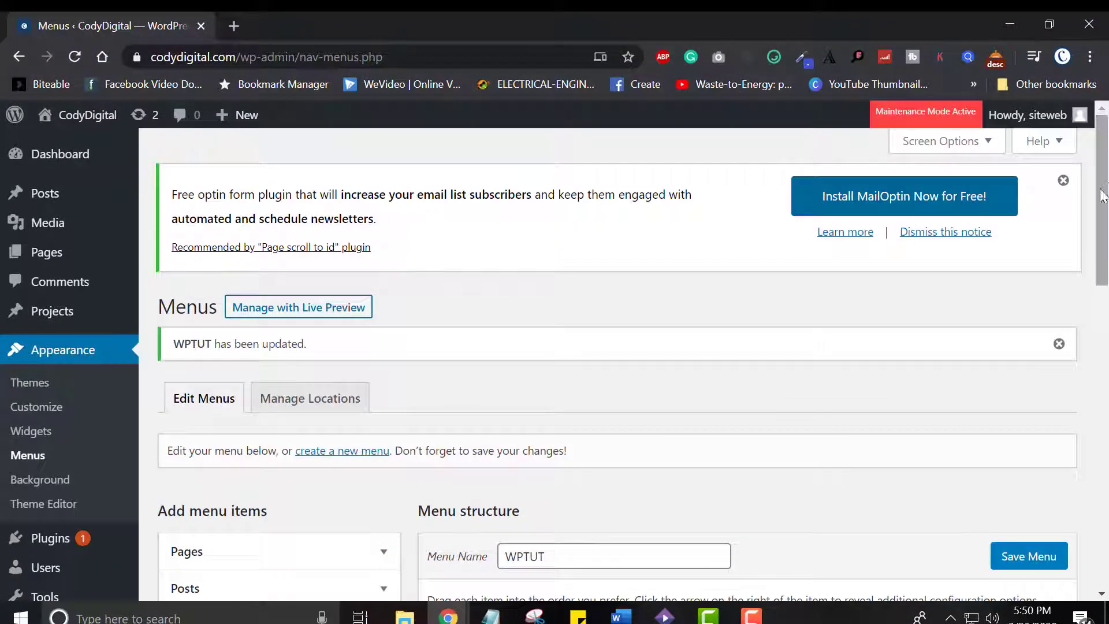
click(1065, 181)
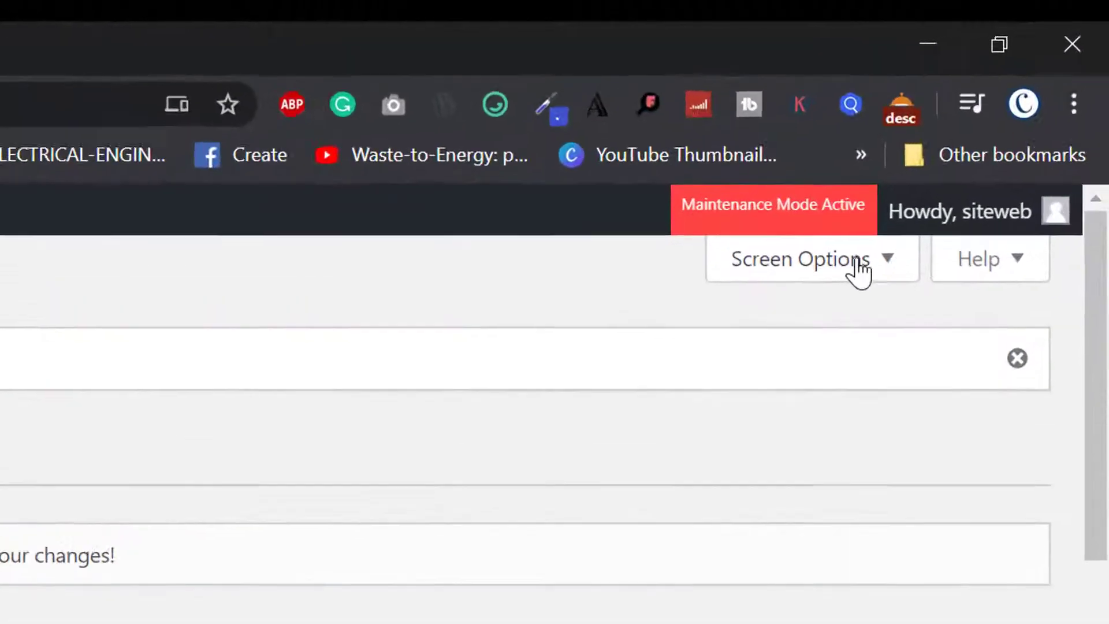
click(974, 146)
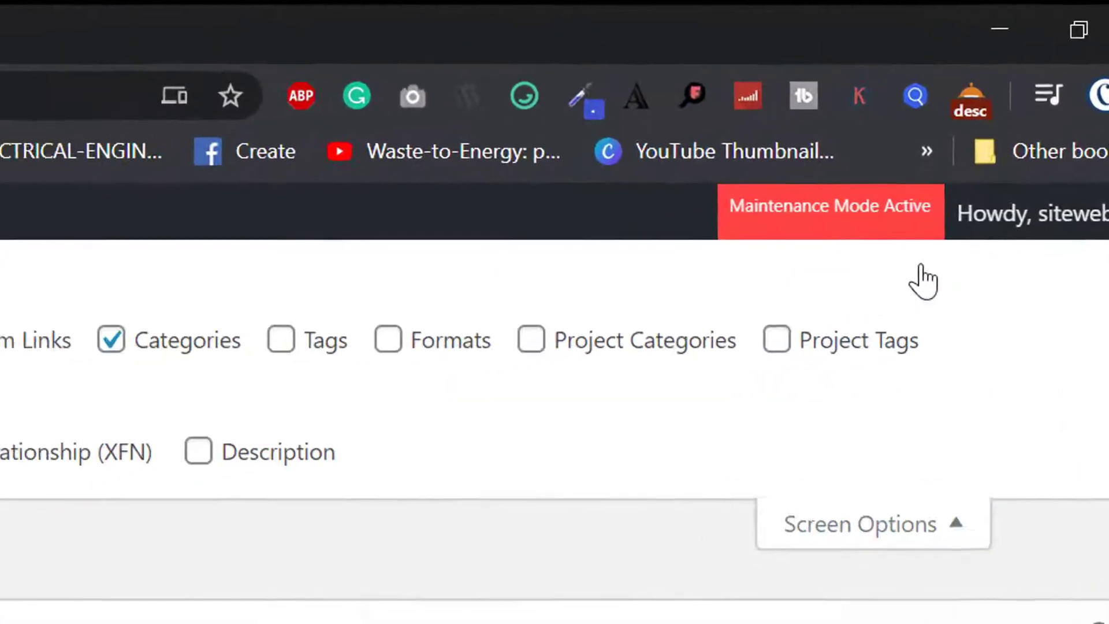
click(372, 234)
click(449, 299)
click(450, 297)
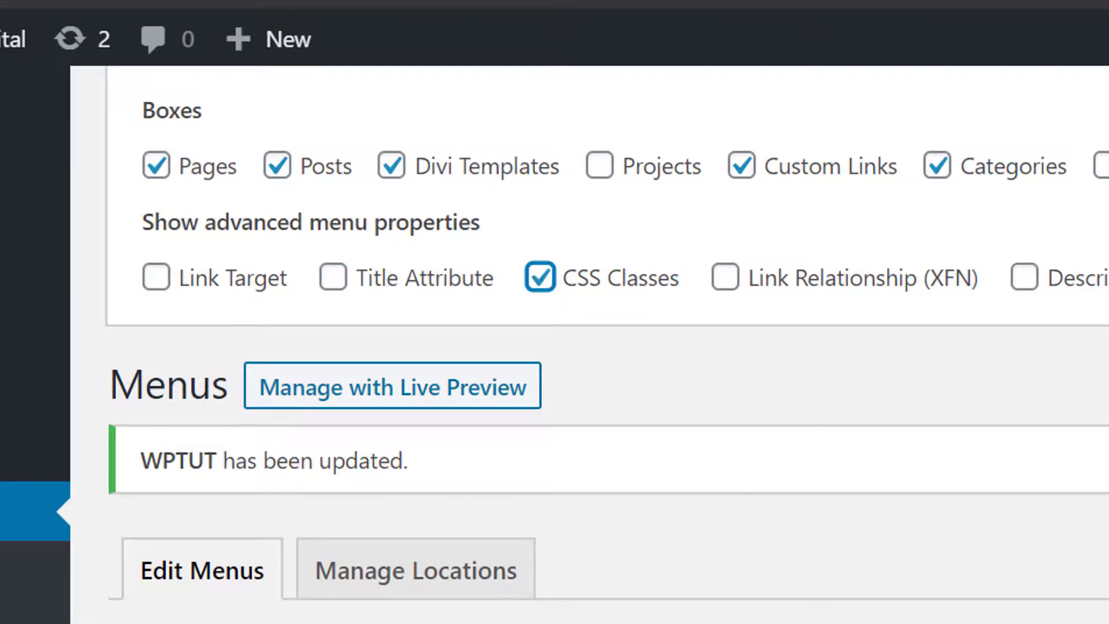
Assign the CSS class an1b to the ABOUT menu item and copy the class name for reuse
drag(1102, 186, 1102, 341)
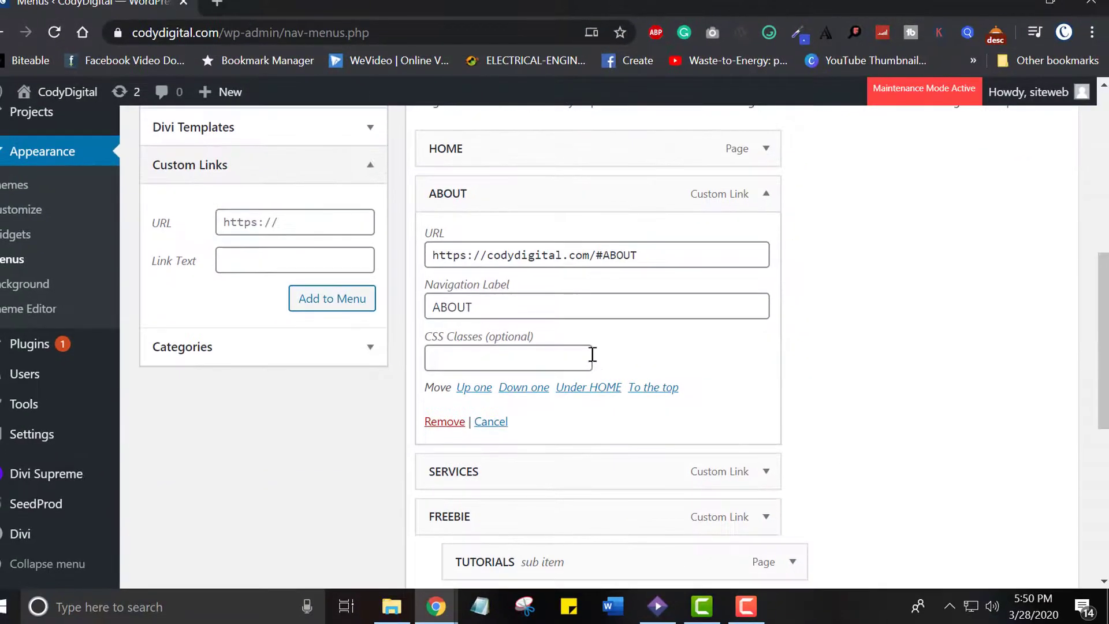
click(545, 363)
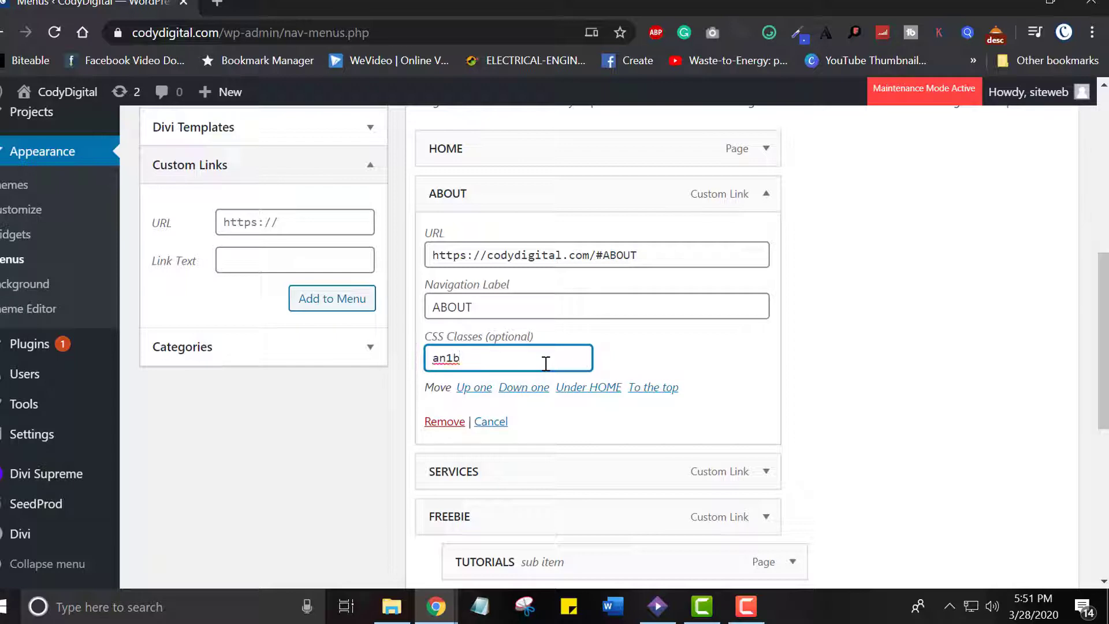
key(ctrl+a)
key(ctrl+c)
Assign the copied an1b CSS class to the SERVICES menu item and save the menu
click(767, 471)
scroll(770, 477, down, 1)
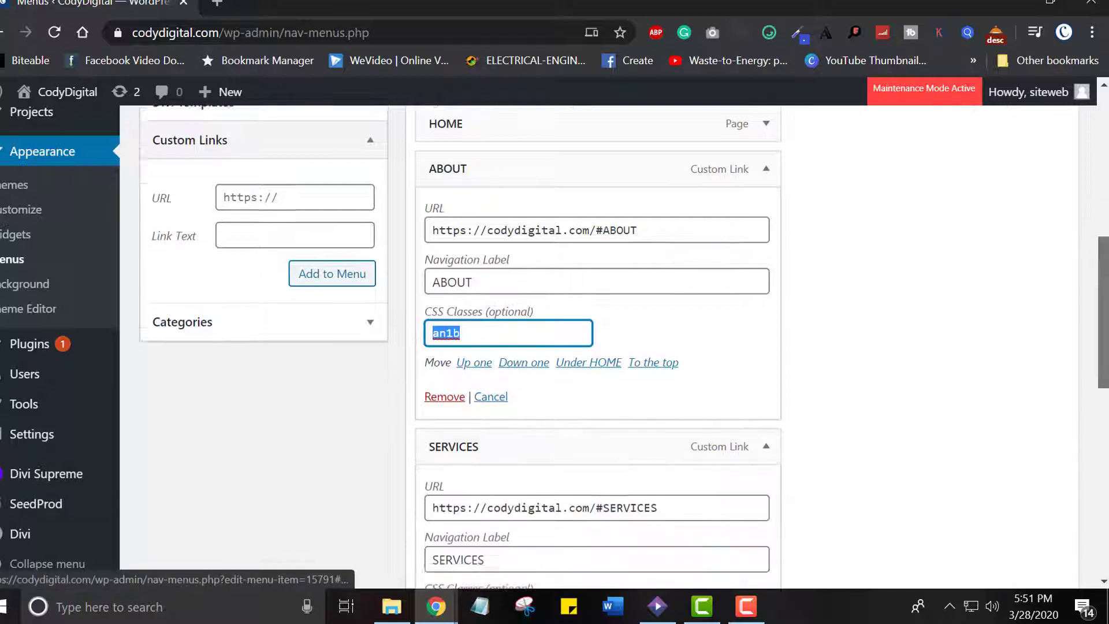
scroll(583, 346, down, 5)
click(578, 214)
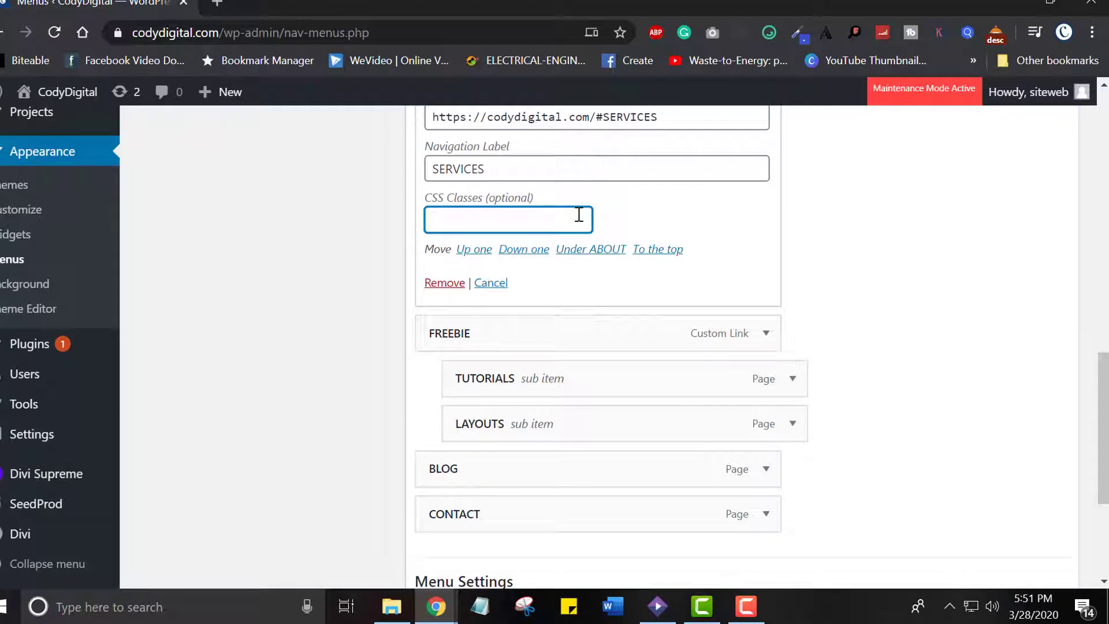
key(ctrl+v)
scroll(959, 315, down, 4)
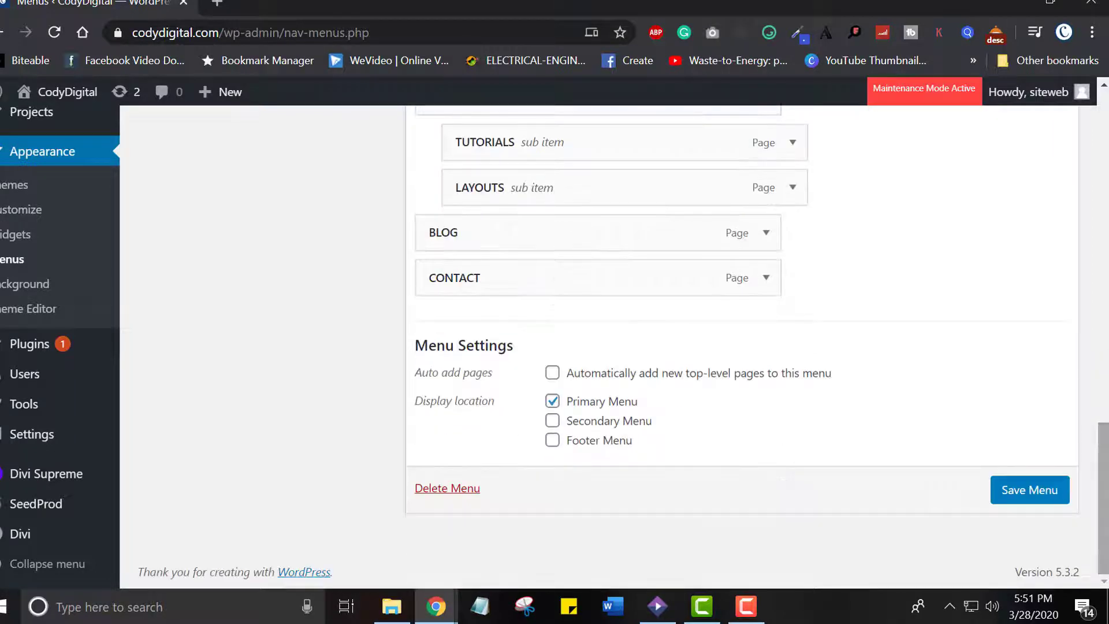
click(1022, 498)
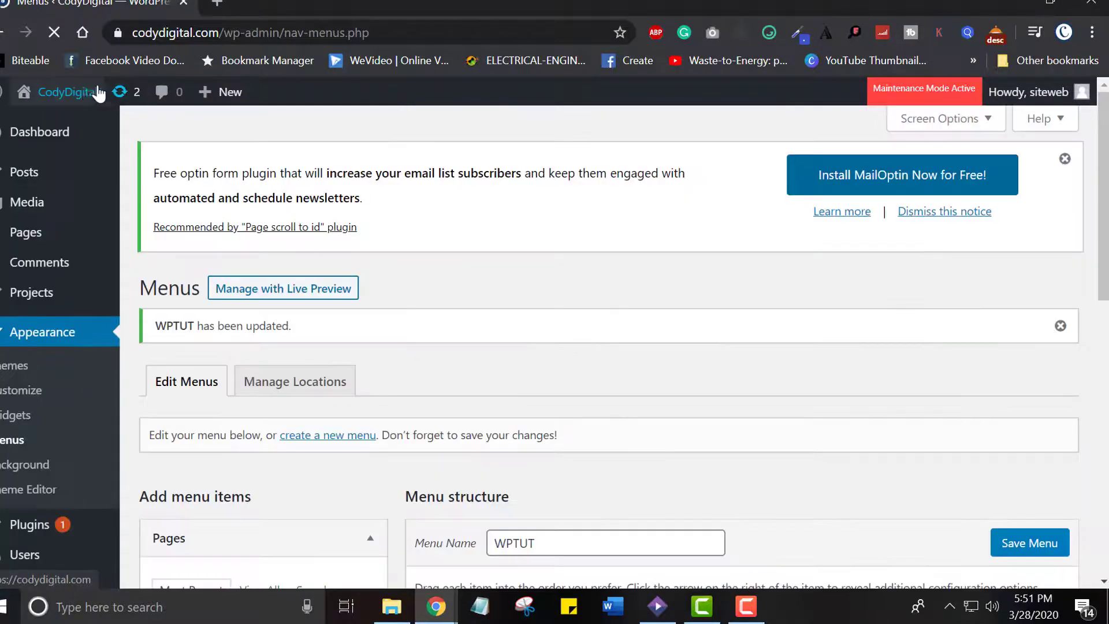
Visit the live site and try the ABOUT menu link, checking the anchor in the page address
mouse_move(86, 96)
click(58, 129)
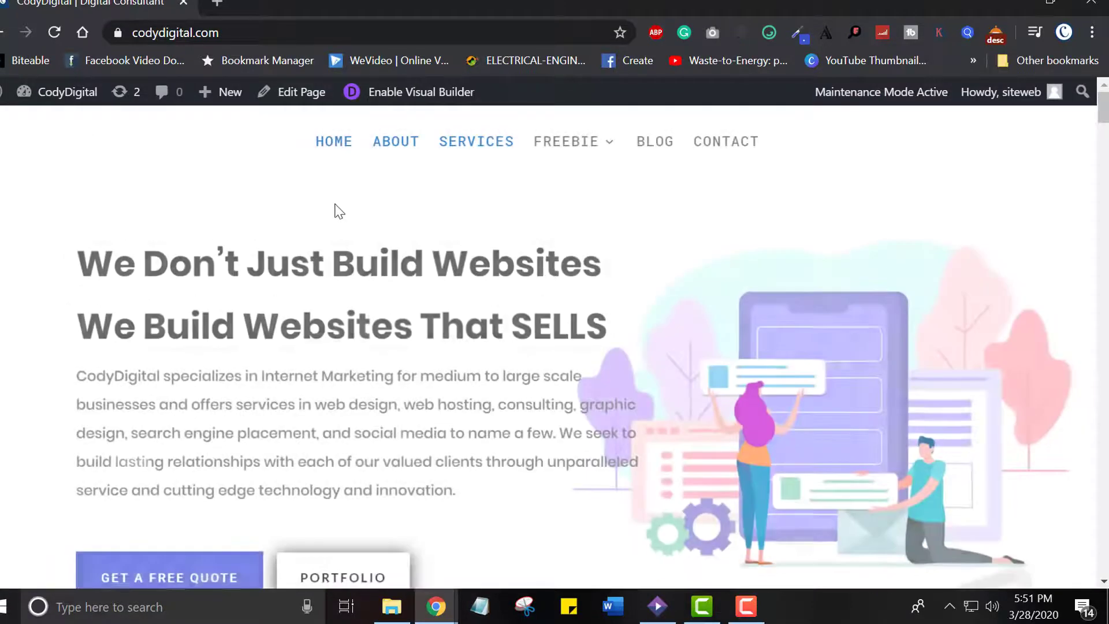
click(395, 149)
click(277, 32)
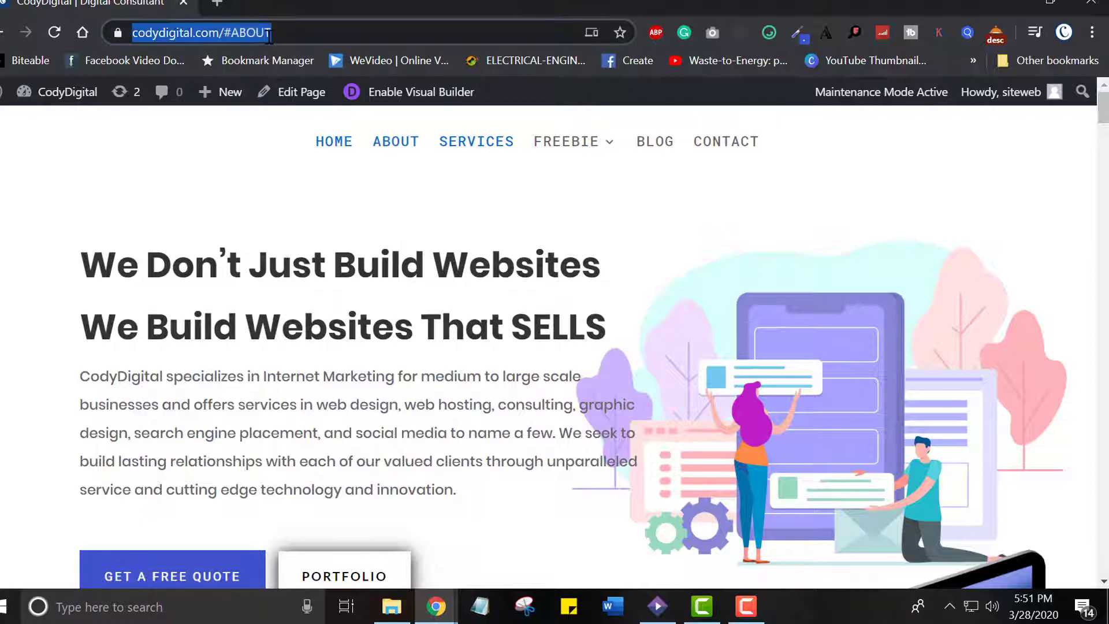
click(305, 214)
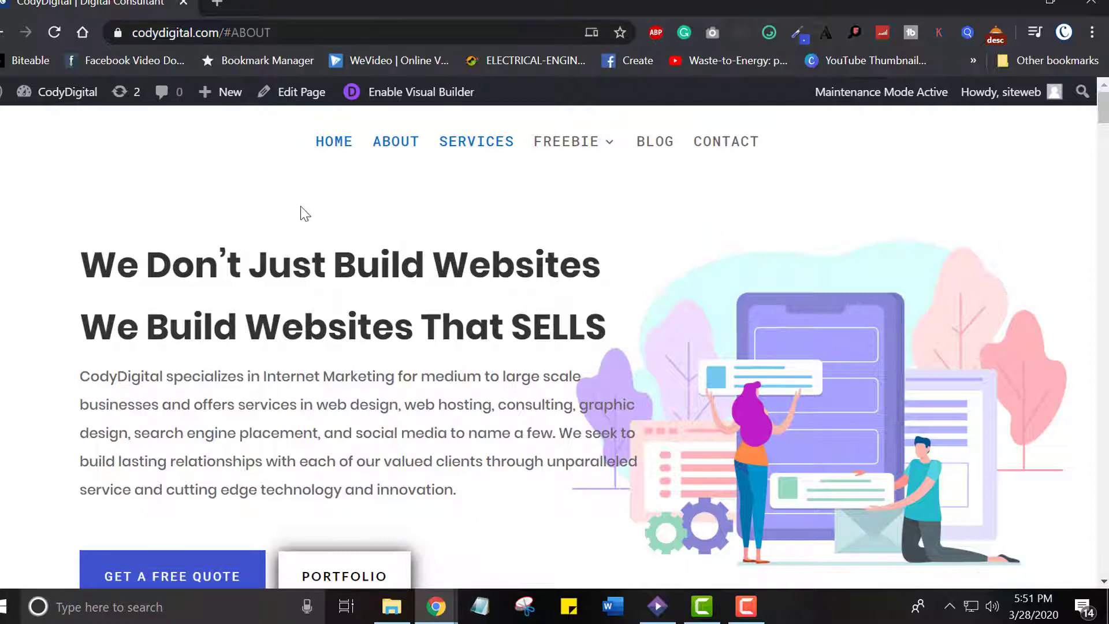
Enable the Visual Builder and give the Our Services section the CSS ID SERVICES and CSS class an1b, saving the section settings
click(380, 102)
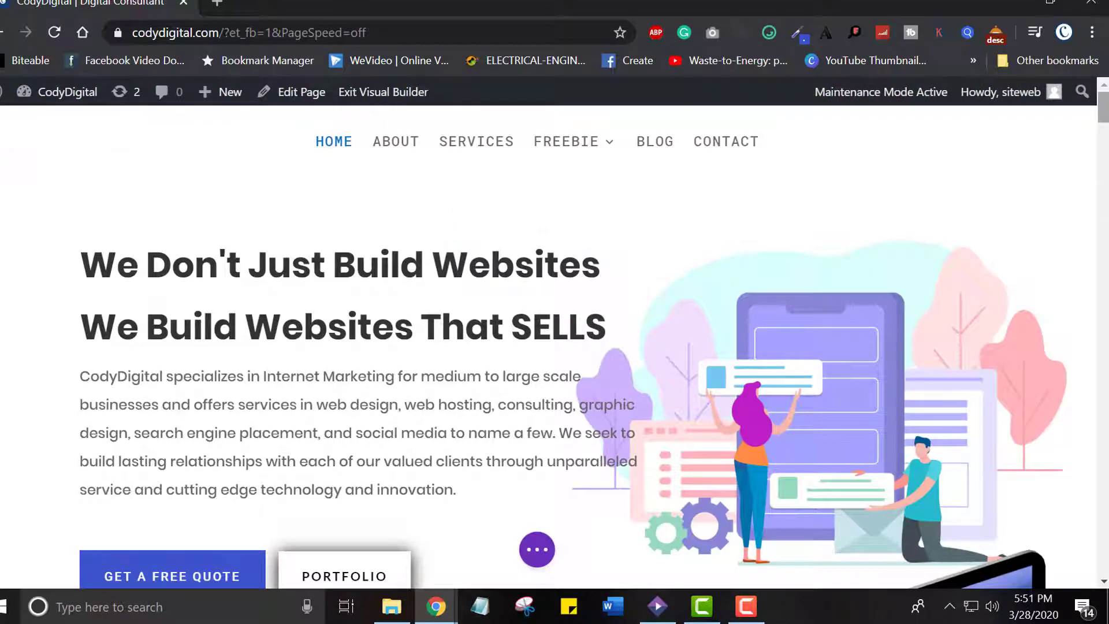
drag(1102, 111, 1098, 155)
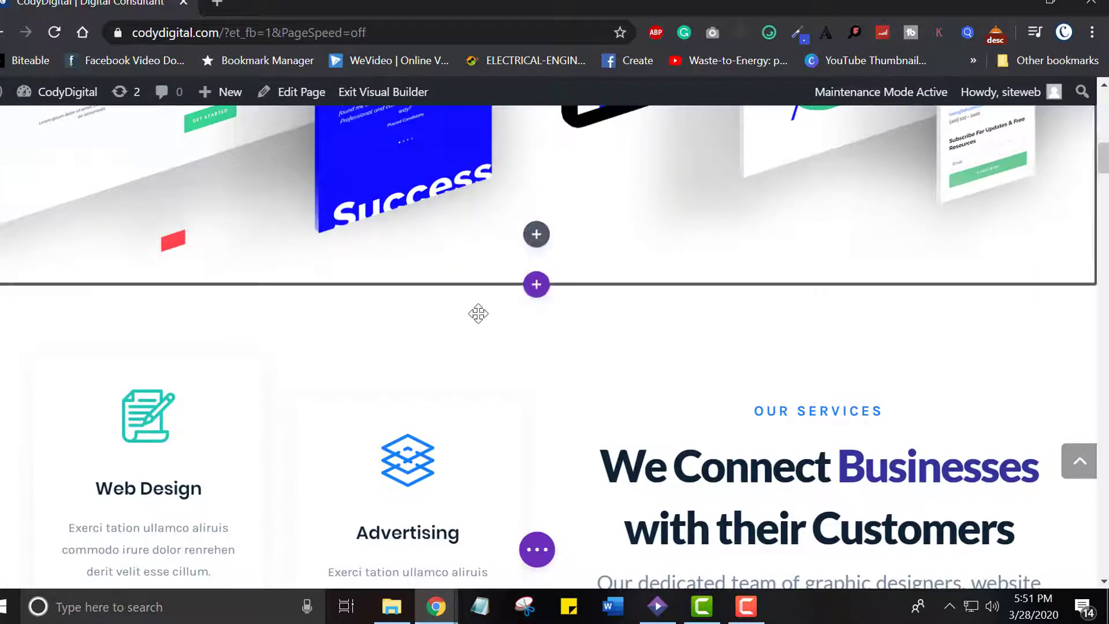
click(24, 302)
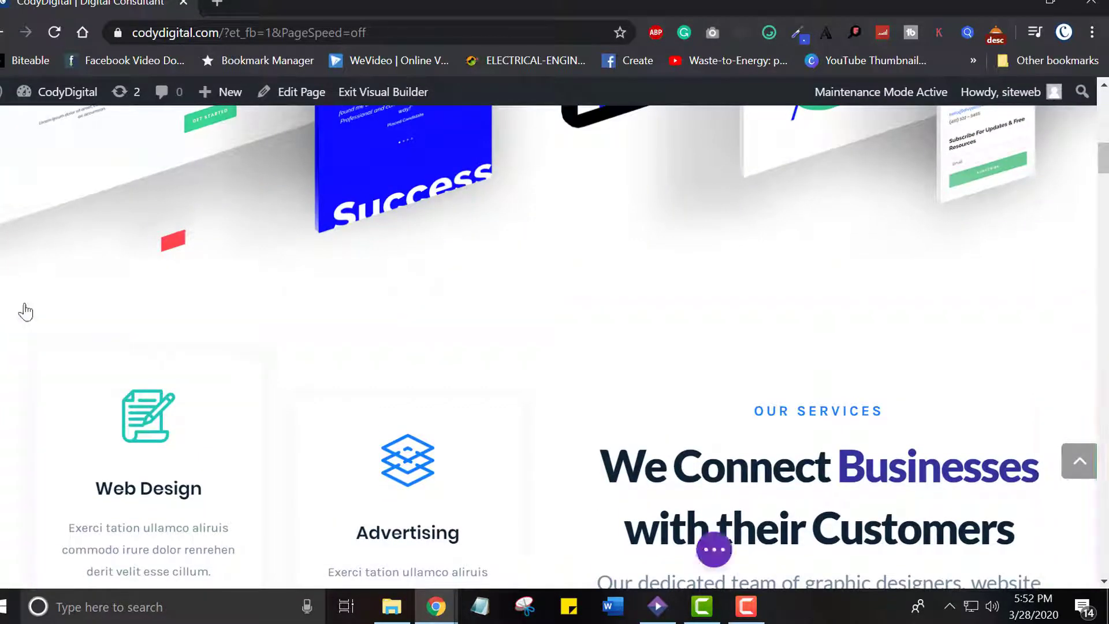
click(198, 152)
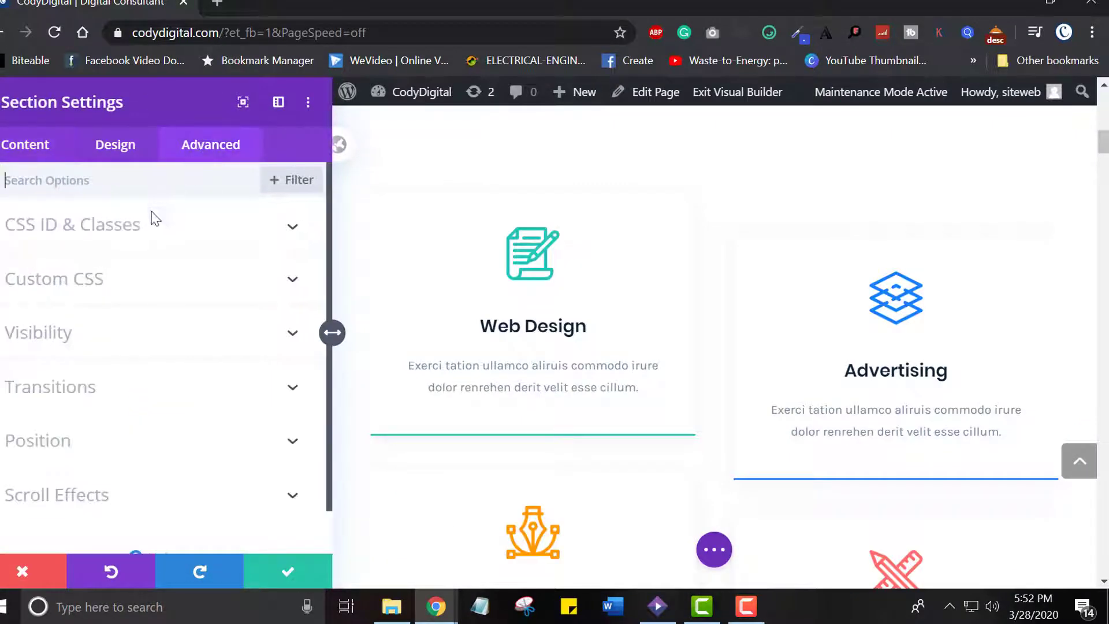
click(136, 230)
click(97, 289)
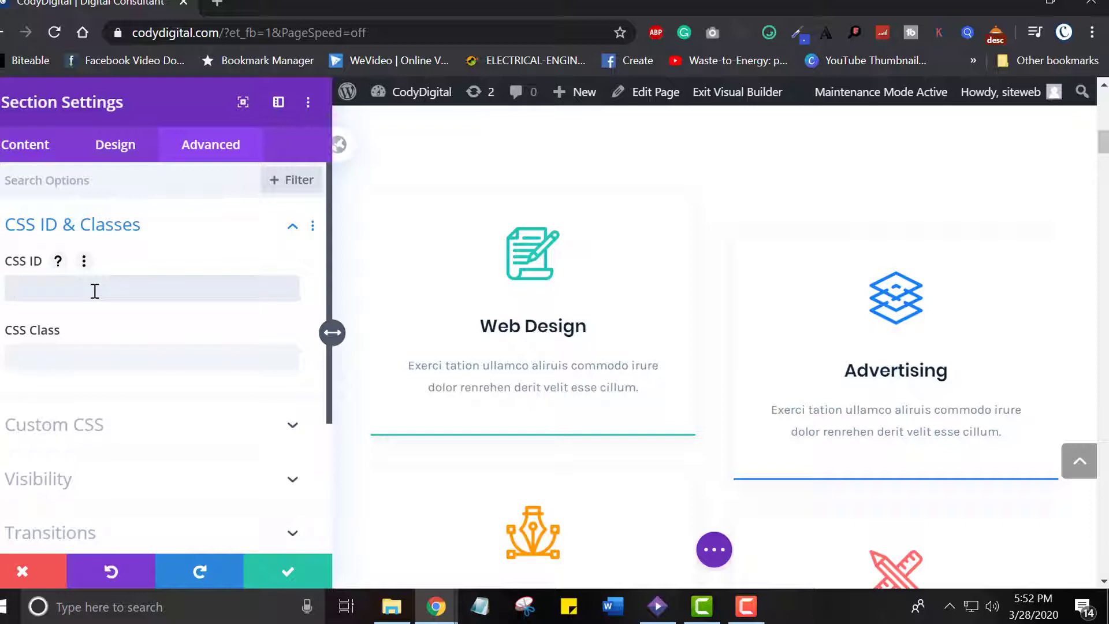
text(s)
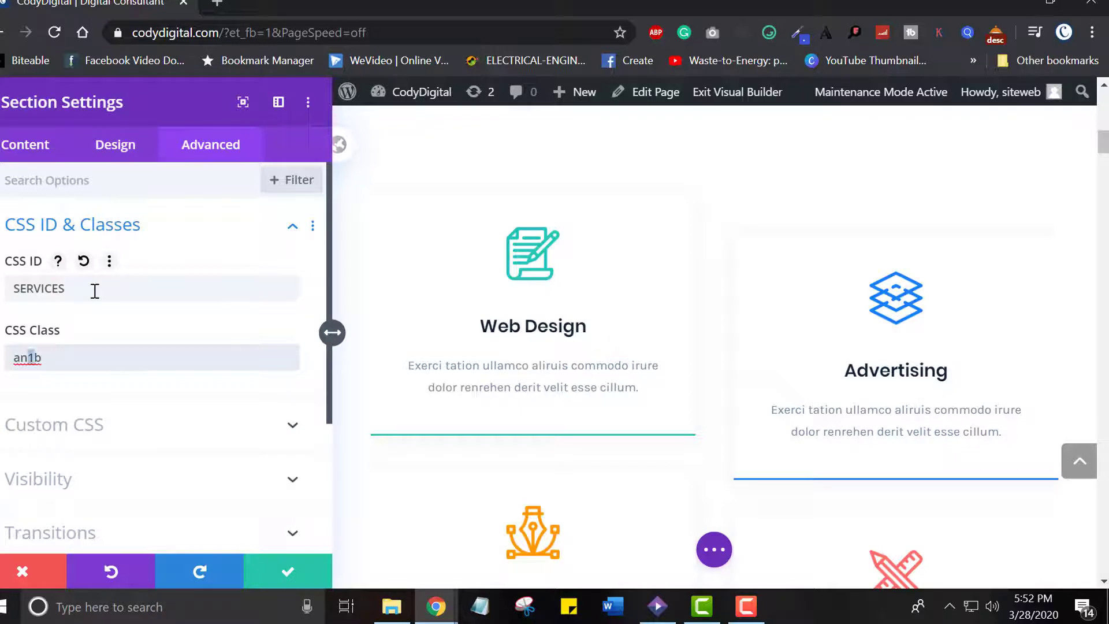
click(281, 572)
Give the About Me section the CSS ID ABOUT in its advanced settings and save the section settings
drag(1103, 173, 1103, 396)
mouse_move(51, 251)
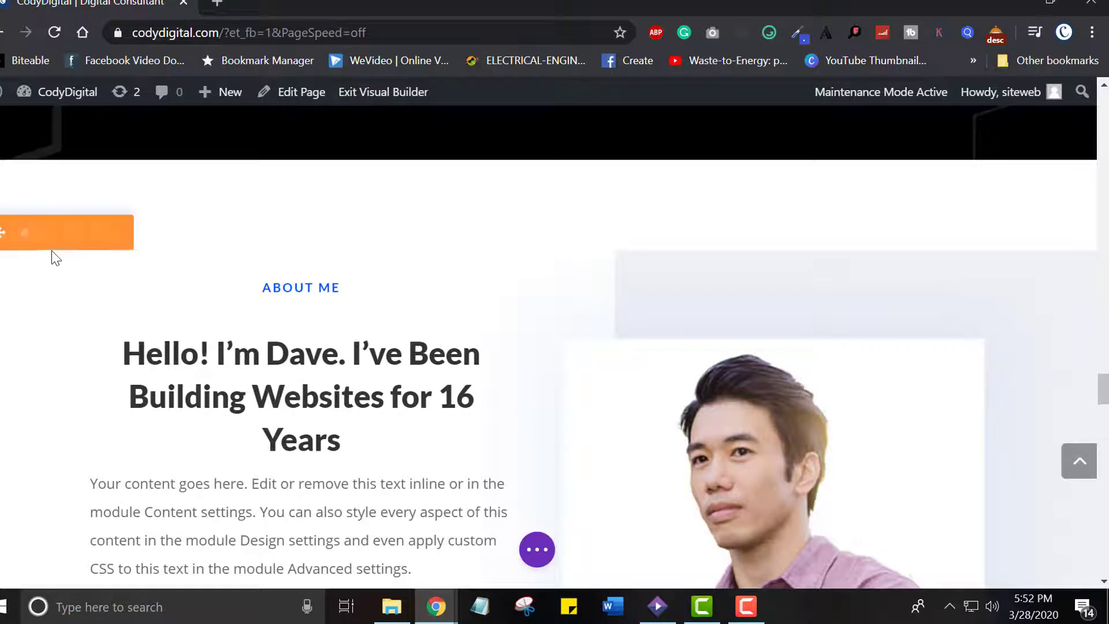
click(25, 237)
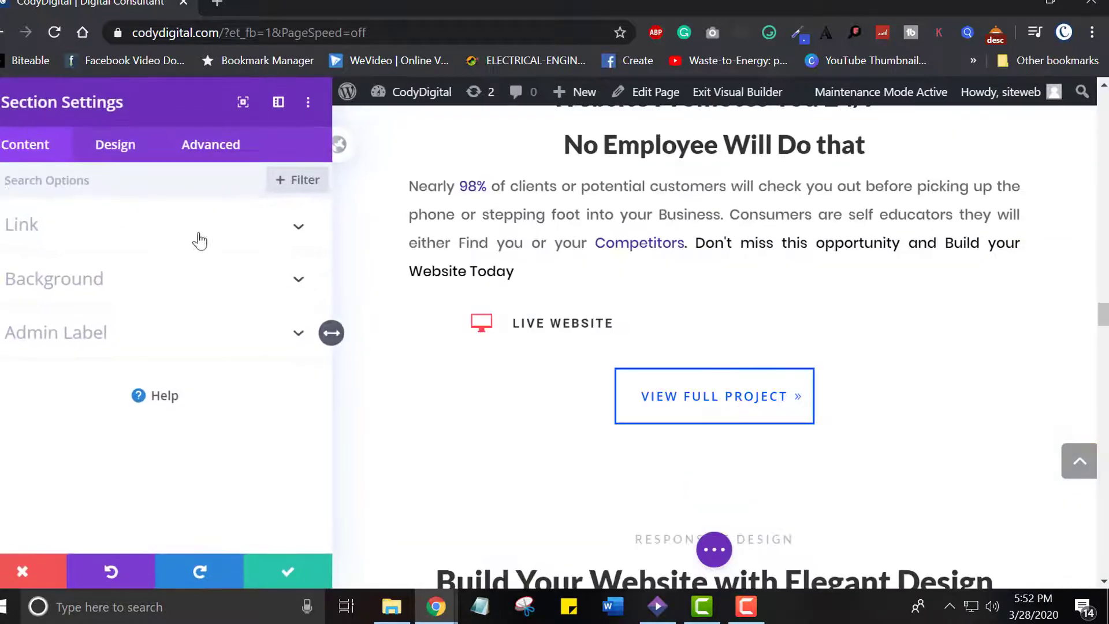
click(194, 153)
click(119, 226)
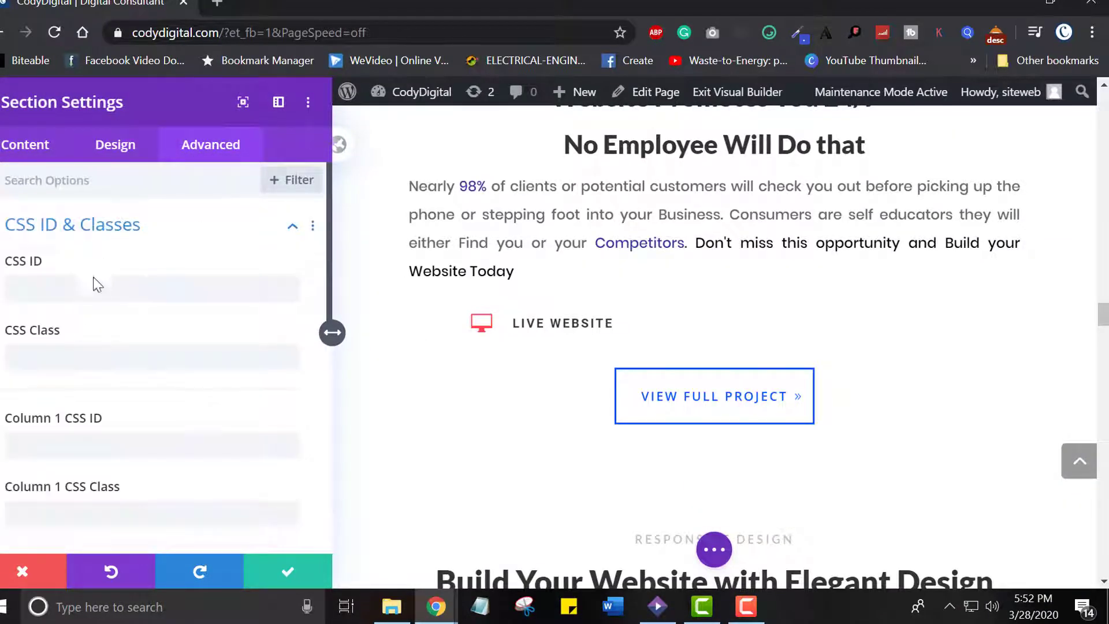
click(88, 286)
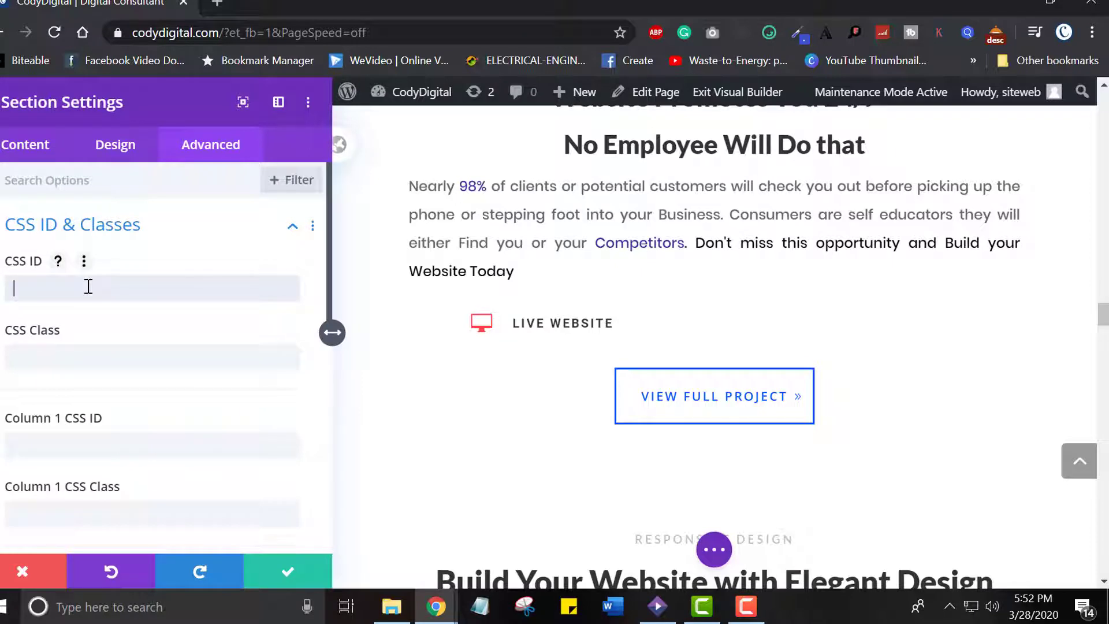
text(ABOUT)
key(Tab)
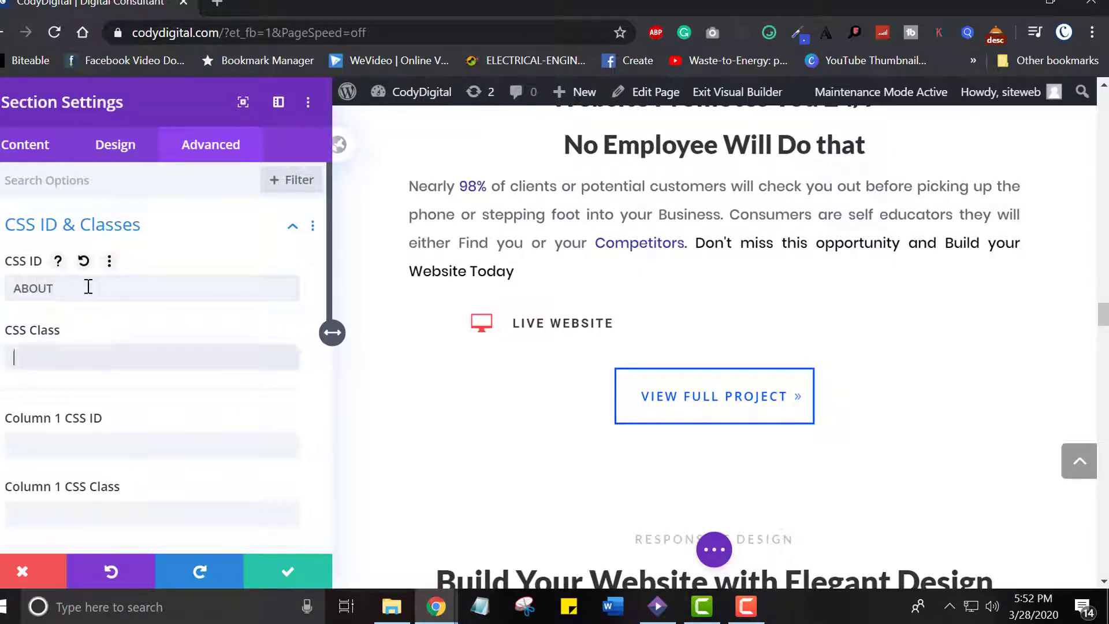
click(286, 573)
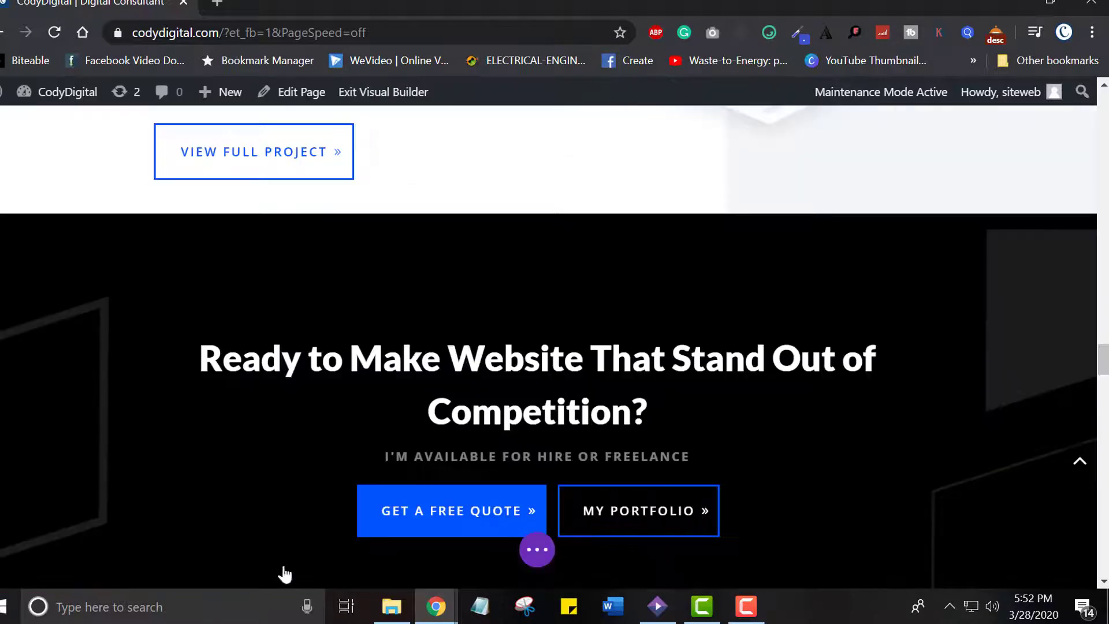
Save the page and exit the Visual Builder
click(539, 552)
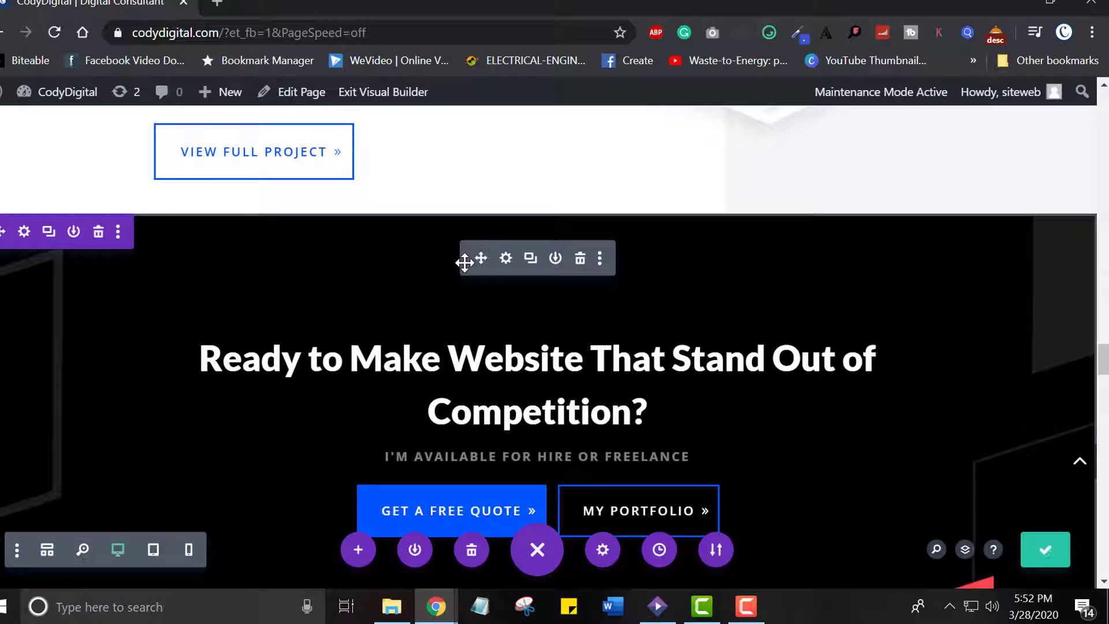
click(389, 94)
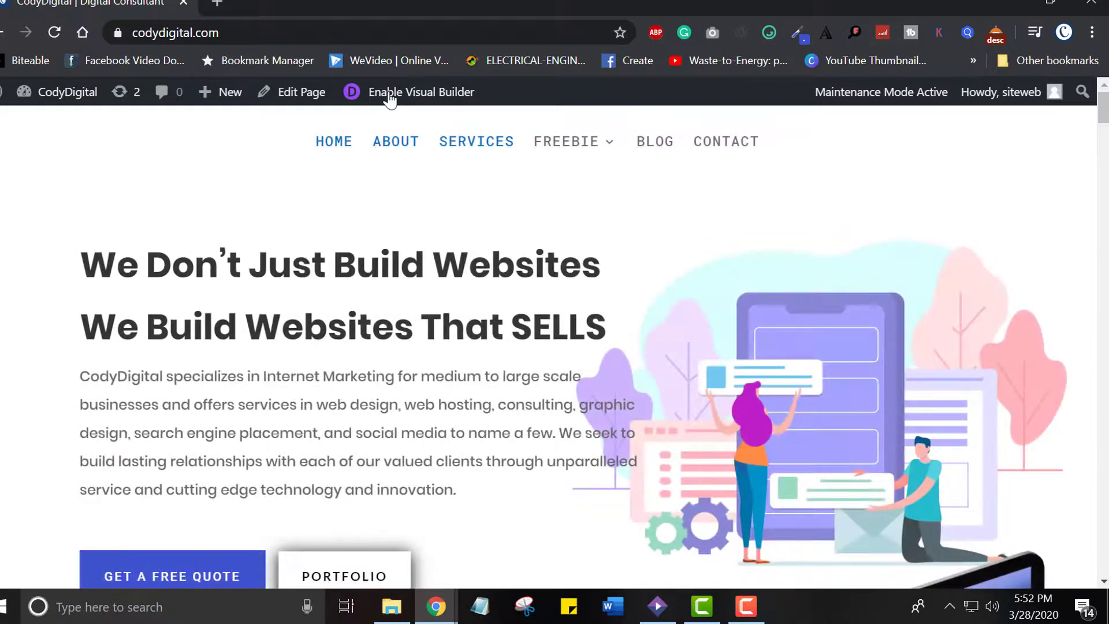
Test the ABOUT and SERVICES menu links on the live page, returning to the page top in between
click(397, 145)
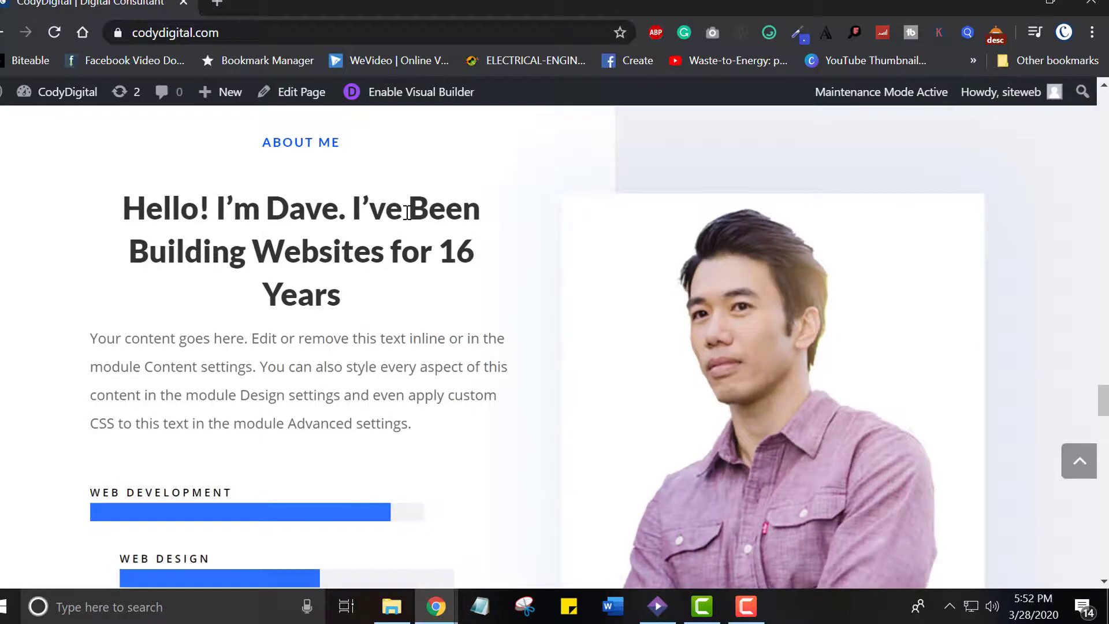
click(1080, 460)
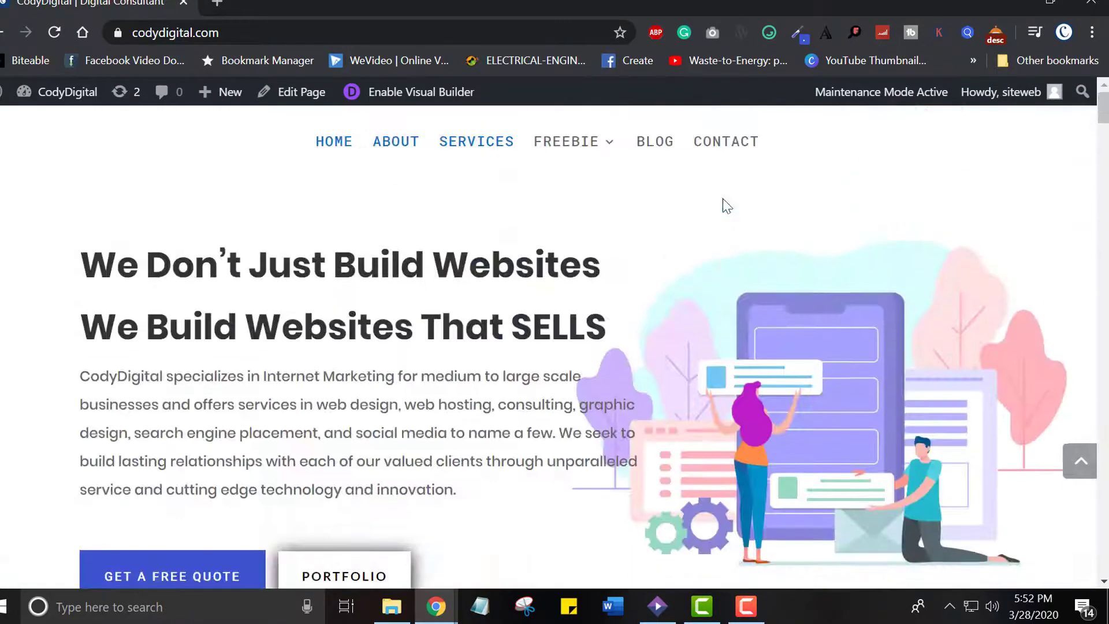
click(487, 146)
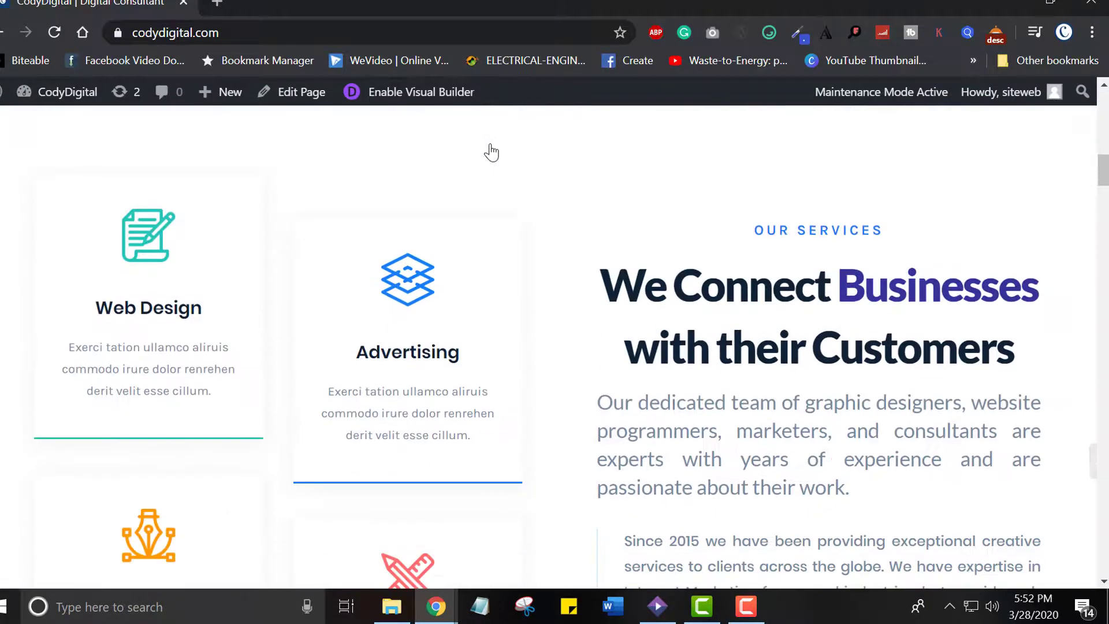